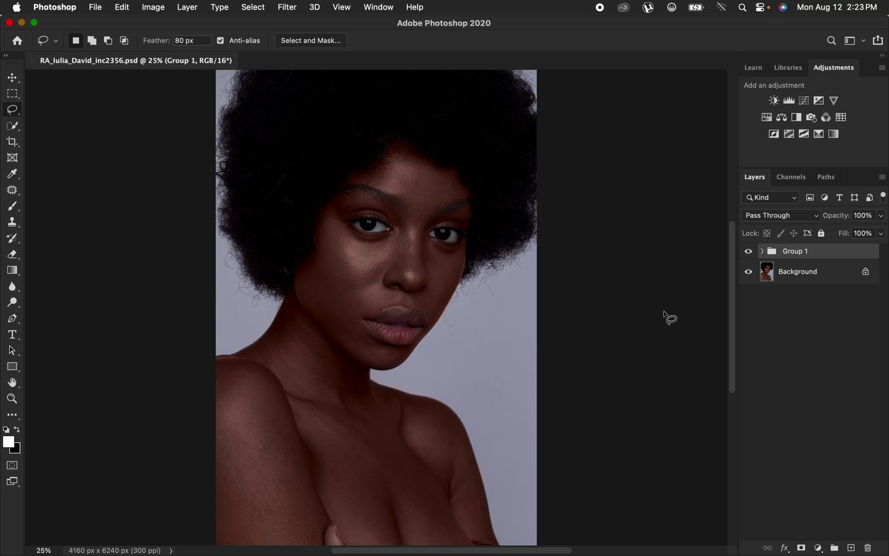
# - Compare the portrait with and without Group 1, and delete the group along with its contents
pyautogui.click(749, 252)
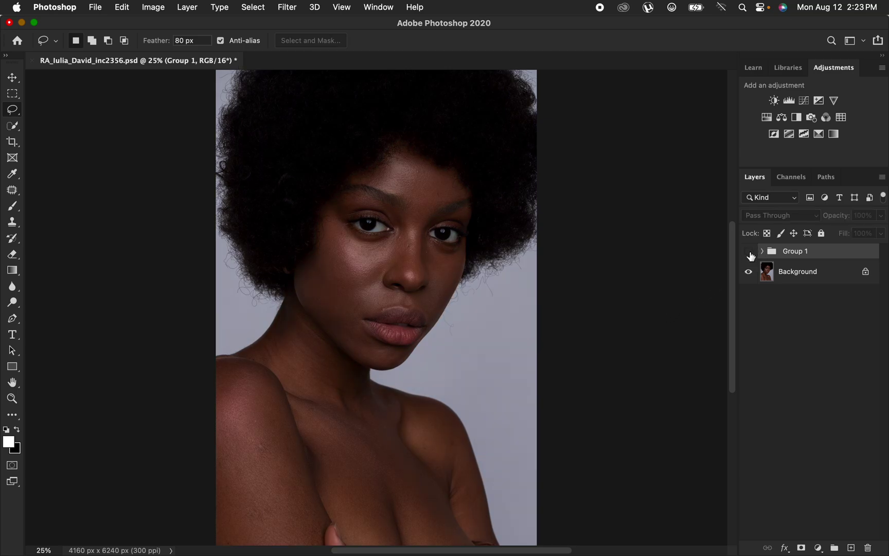
pyautogui.click(749, 253)
pyautogui.click(750, 252)
pyautogui.click(750, 252)
pyautogui.click(750, 253)
pyautogui.click(750, 252)
pyautogui.click(750, 253)
pyautogui.click(750, 253)
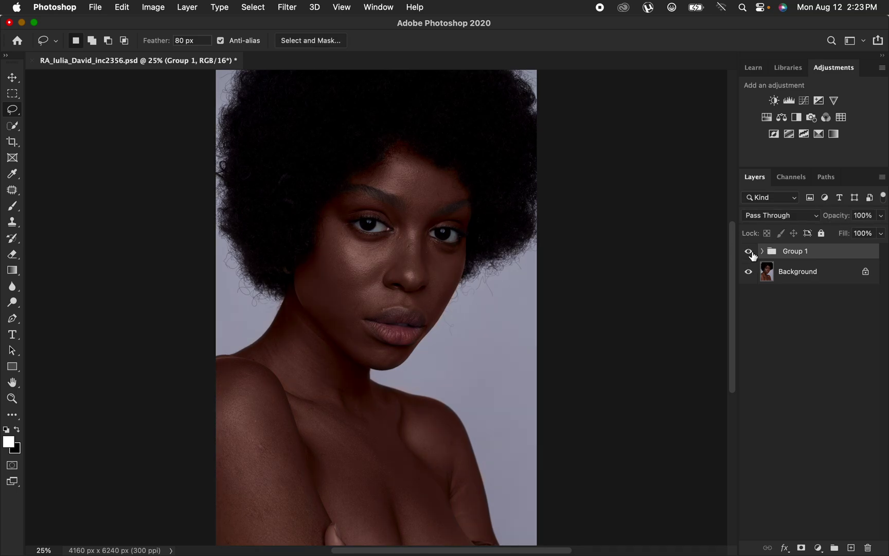
pyautogui.click(750, 253)
pyautogui.click(750, 253)
pyautogui.moveTo(836, 257); pyautogui.dragTo(867, 545)
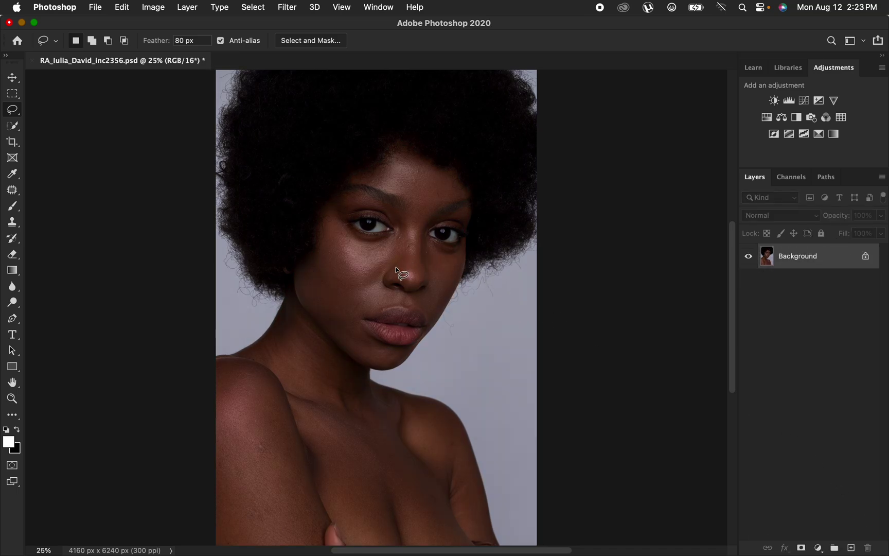
# - On a new layer, circle the neck, the area beside the mouth and the eyelid with a white 50 px brush
pyautogui.press('super+equal')
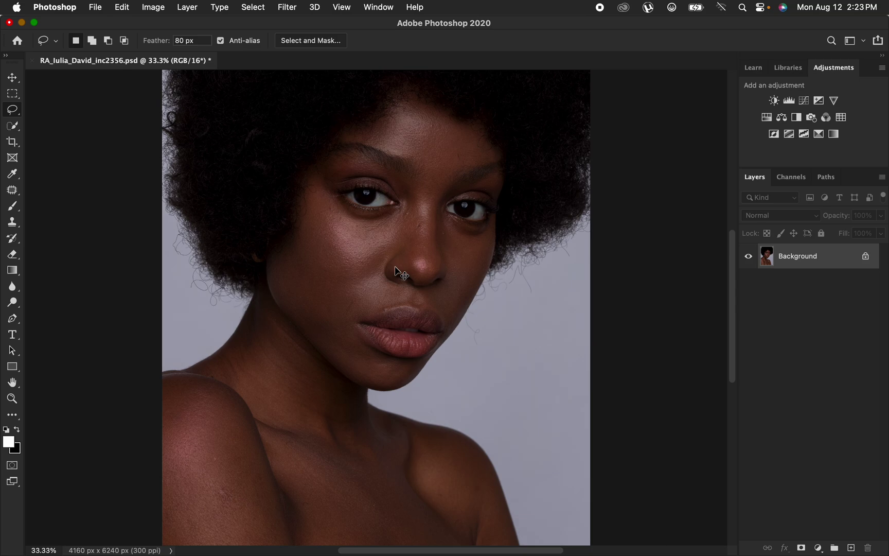
pyautogui.press('super+equal')
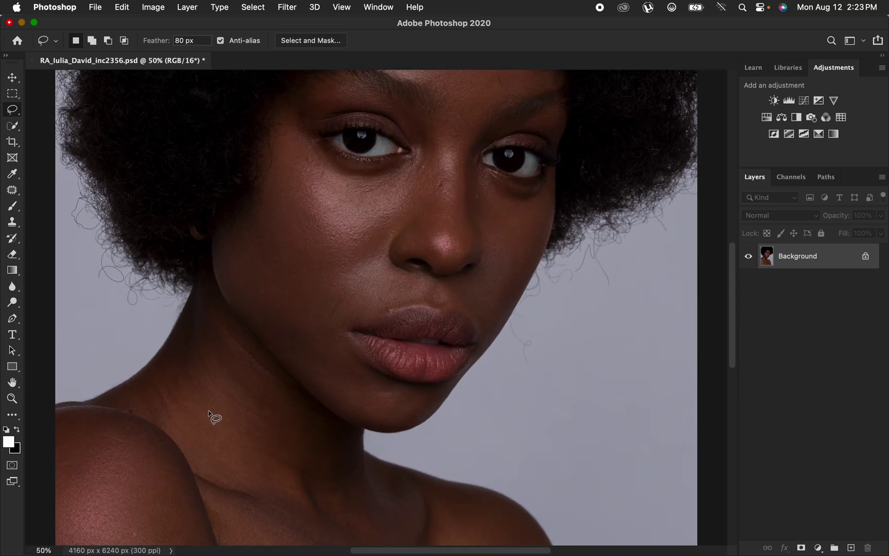
pyautogui.click(851, 548)
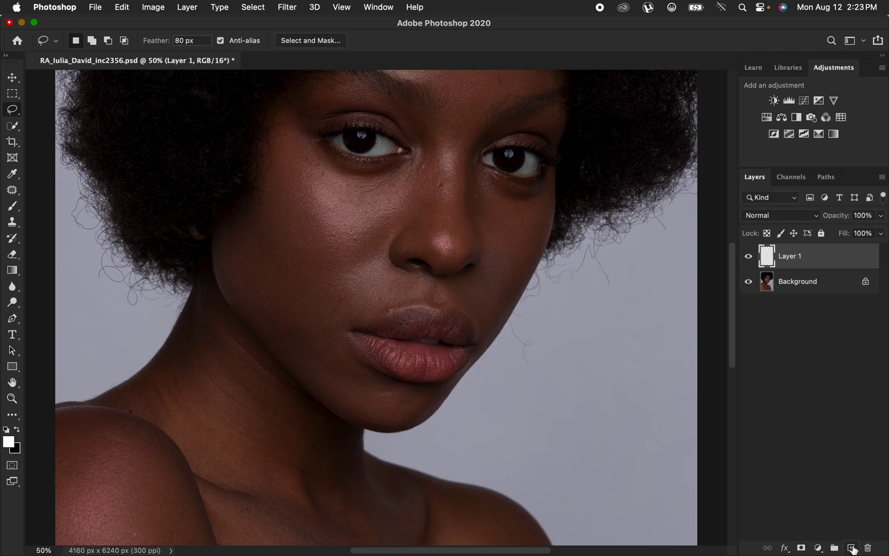
pyautogui.click(12, 205)
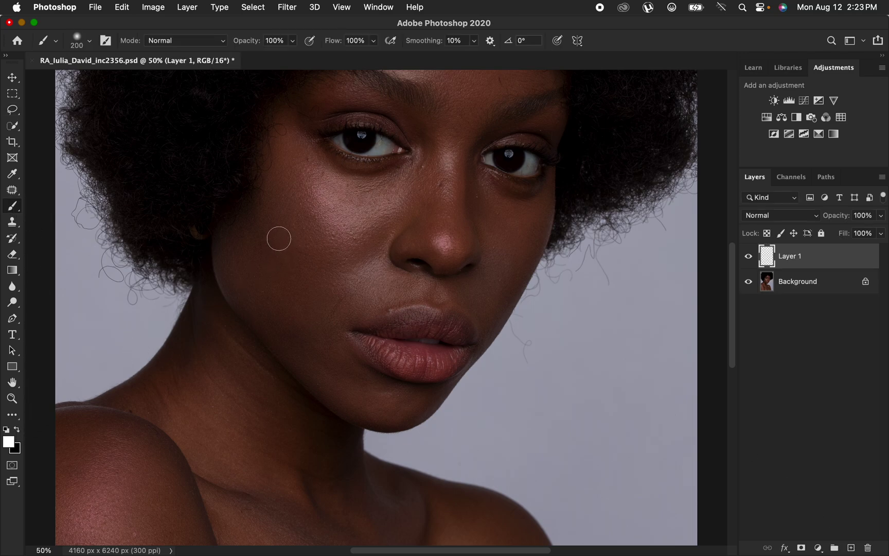
pyautogui.press('[')
pyautogui.press('[')
pyautogui.press('[')
pyautogui.press('[')
pyautogui.press('[')
pyautogui.press('[')
pyautogui.moveTo(217, 377)
pyautogui.mouseDown()
pyautogui.moveTo(251, 463)
pyautogui.moveTo(205, 378)
pyautogui.mouseUp()
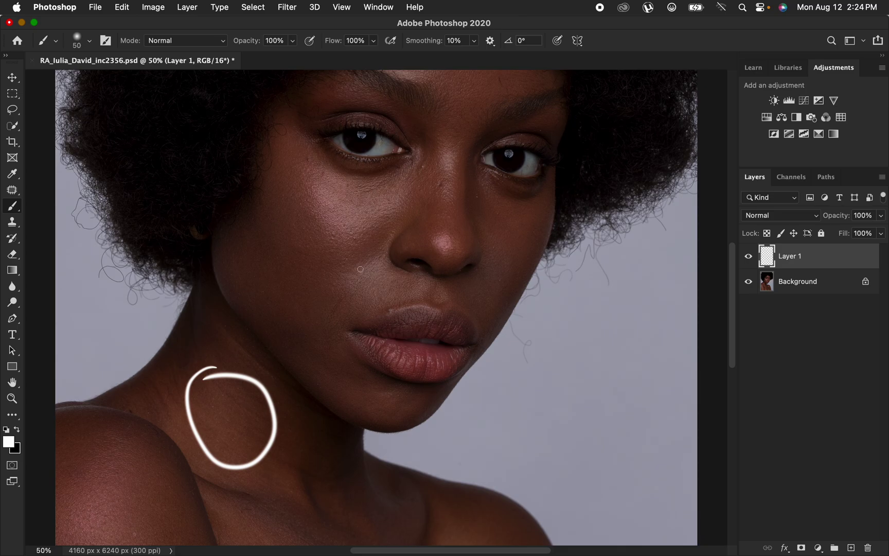
pyautogui.moveTo(363, 267)
pyautogui.mouseDown()
pyautogui.moveTo(350, 273)
pyautogui.moveTo(360, 258)
pyautogui.moveTo(366, 263)
pyautogui.mouseUp()
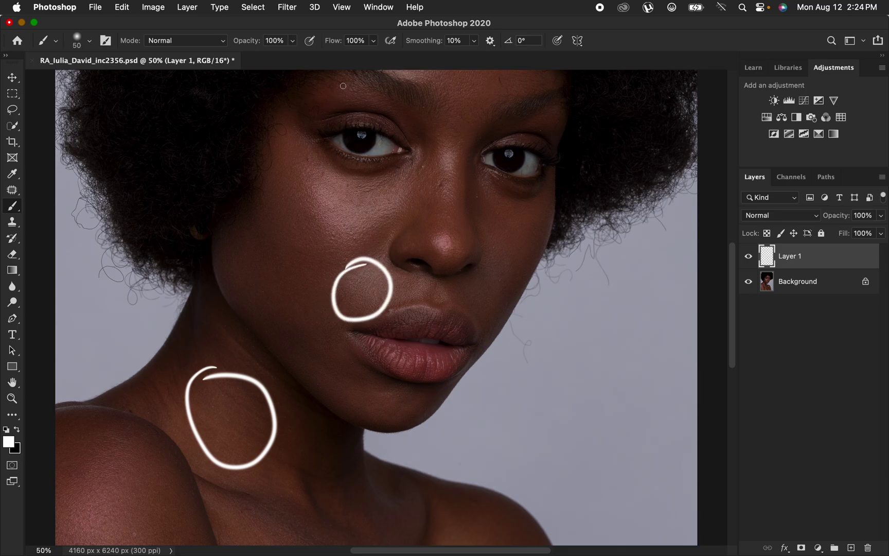
pyautogui.moveTo(343, 86)
pyautogui.mouseDown()
pyautogui.moveTo(306, 99)
pyautogui.moveTo(385, 90)
pyautogui.moveTo(321, 91)
pyautogui.mouseUp()
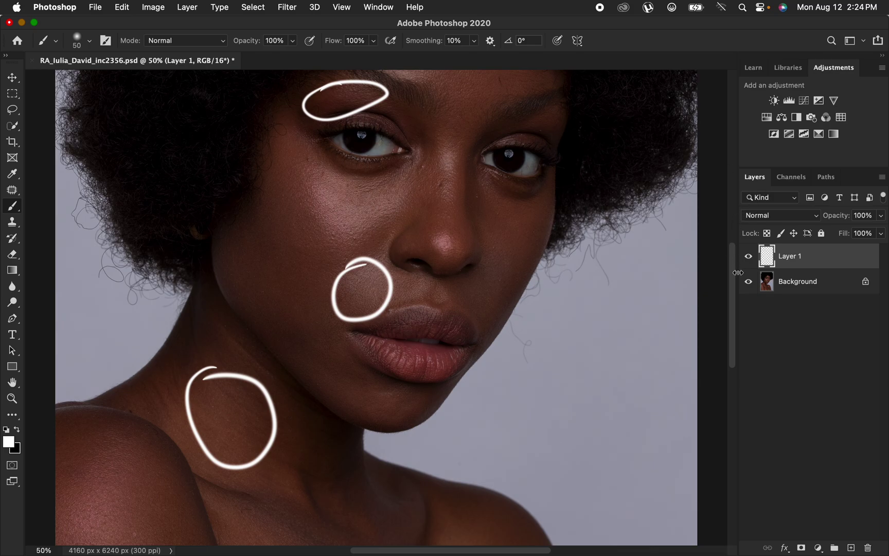
# - Circle skin patches on both shoulders and the chest in white, and delete the annotation layer
pyautogui.moveTo(732, 270); pyautogui.dragTo(736, 359)
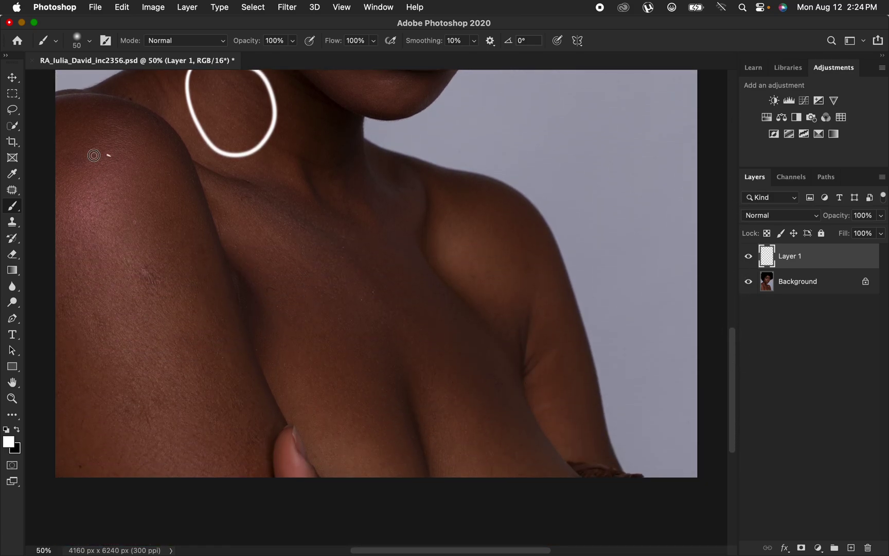
pyautogui.moveTo(108, 154); pyautogui.dragTo(77, 183)
pyautogui.moveTo(351, 358)
pyautogui.mouseDown()
pyautogui.moveTo(307, 384)
pyautogui.moveTo(312, 345)
pyautogui.mouseUp()
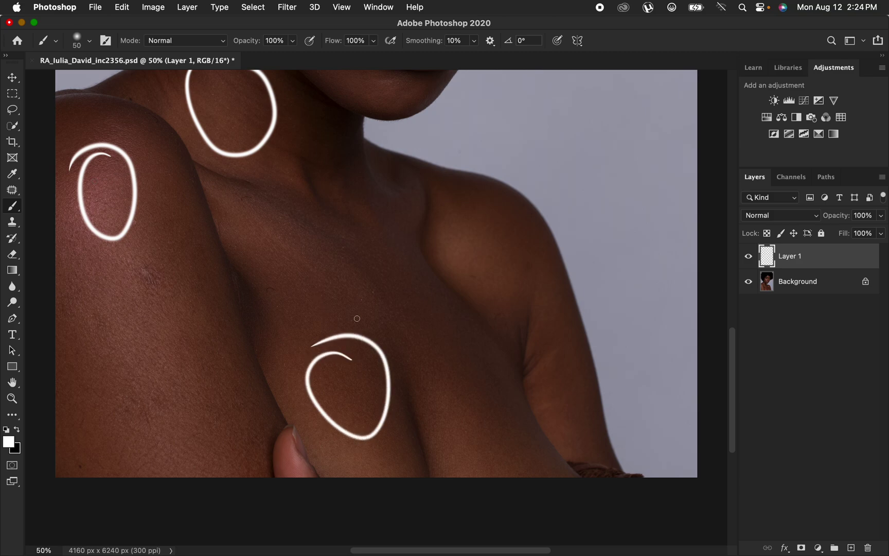
pyautogui.moveTo(454, 215); pyautogui.dragTo(464, 217)
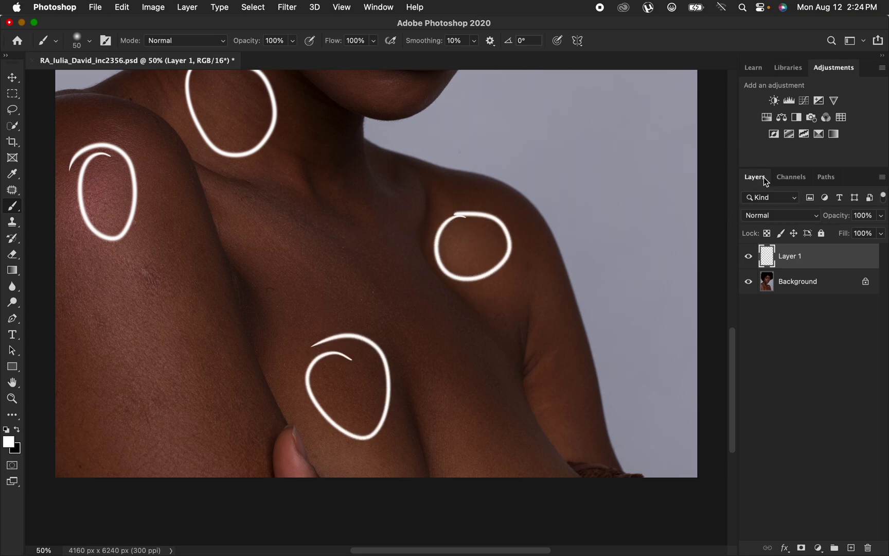
pyautogui.press('BackSpace')
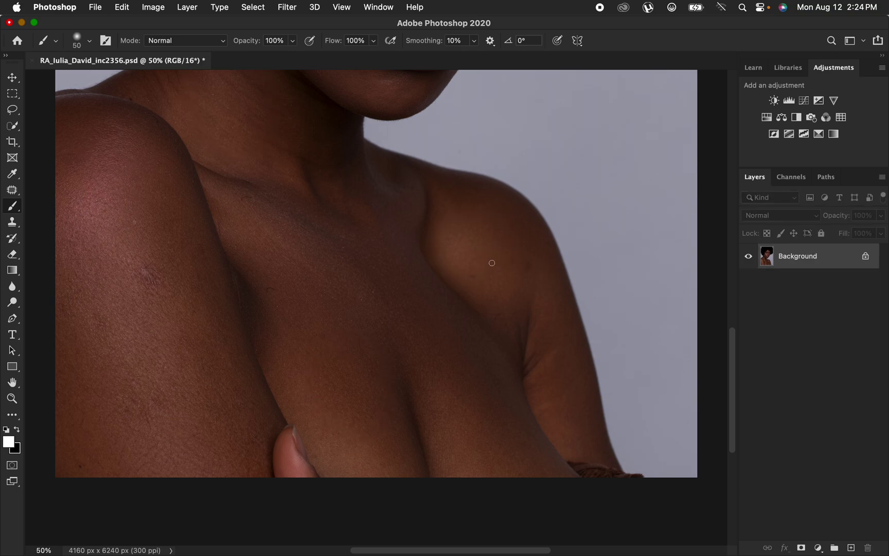
# - Add a white ffffff Solid Color fill layer, keeping the eyedropper at 5 by 5 Average and sampling All Layers
pyautogui.press('super+minus')
pyautogui.press('super+minus')
pyautogui.press('super+minus')
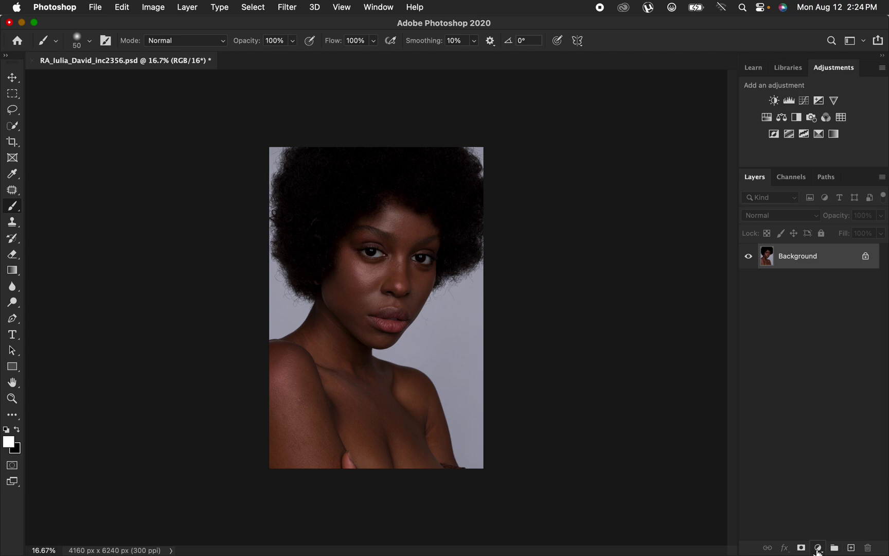
pyautogui.click(817, 548)
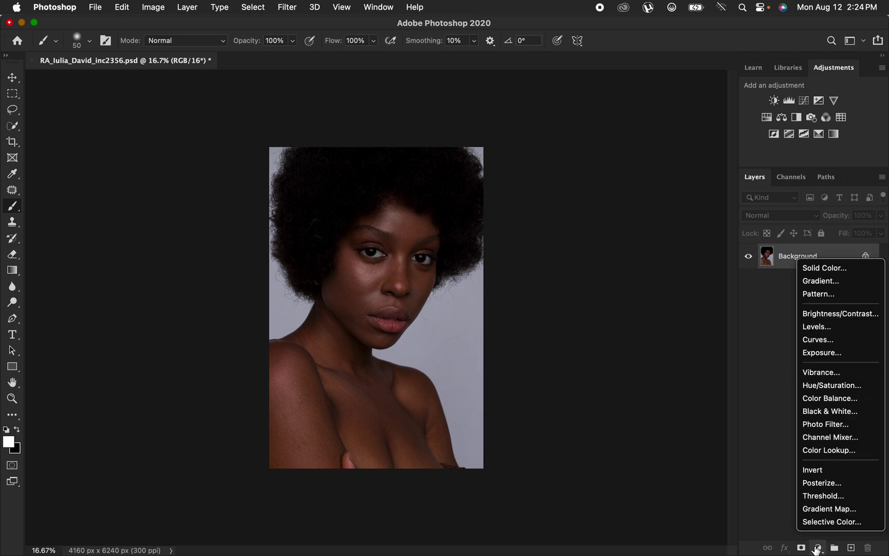
pyautogui.click(826, 269)
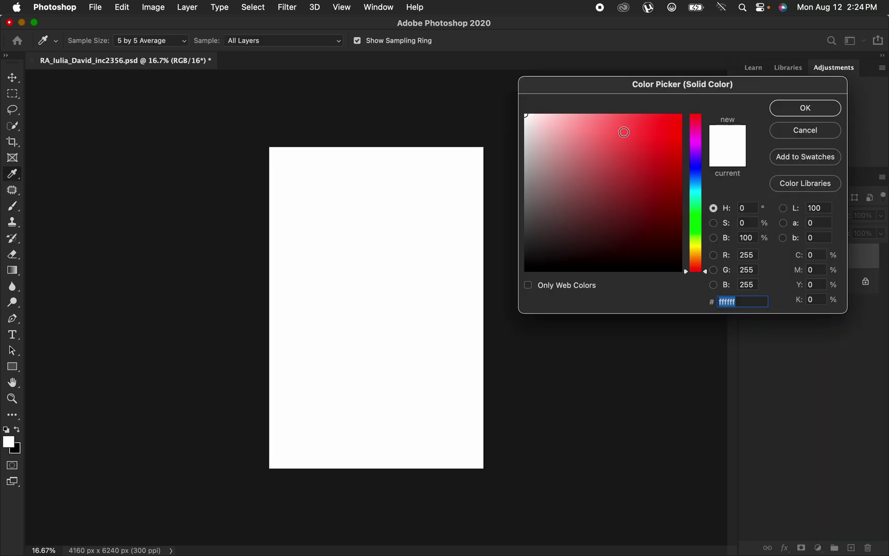
pyautogui.moveTo(658, 83); pyautogui.dragTo(625, 73)
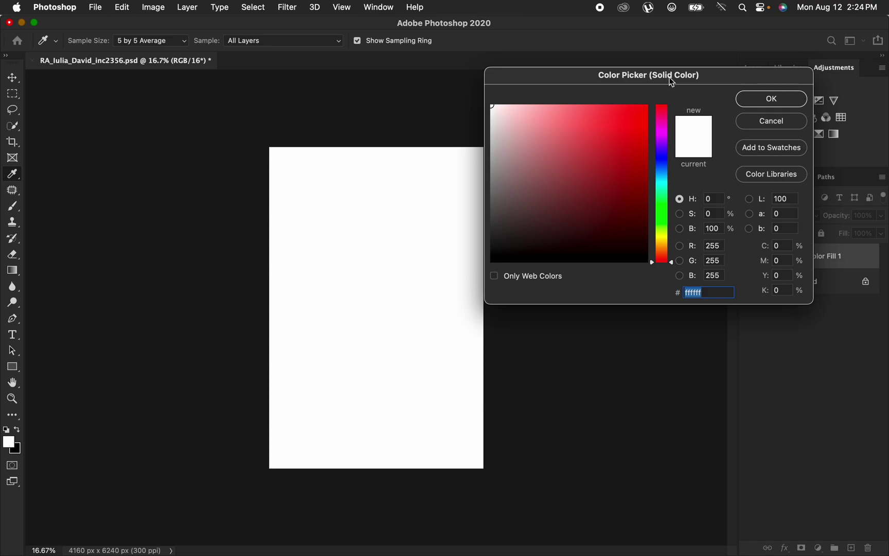
pyautogui.click(151, 41)
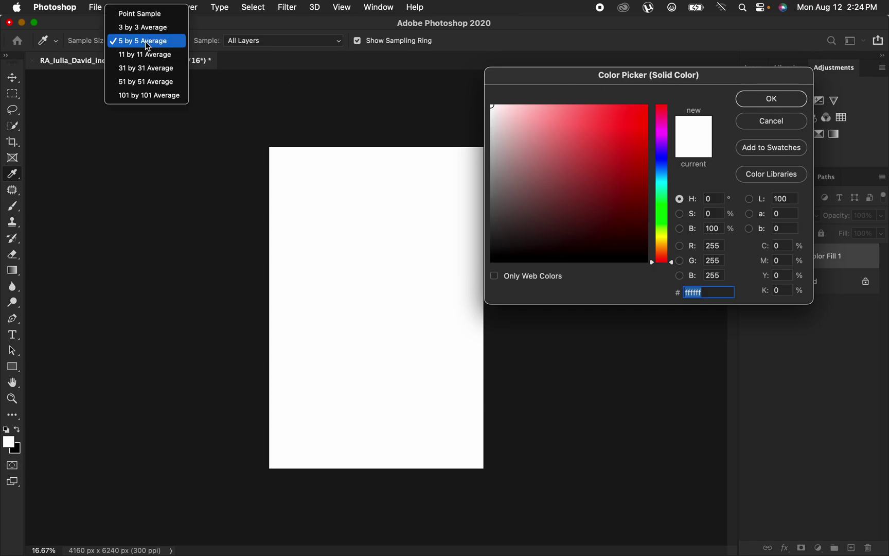
pyautogui.click(147, 42)
pyautogui.click(259, 40)
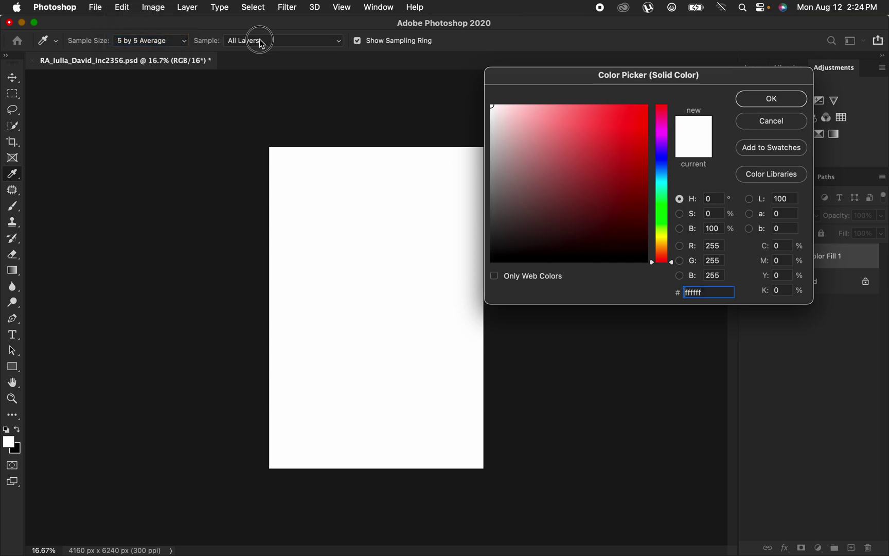
pyautogui.click(261, 41)
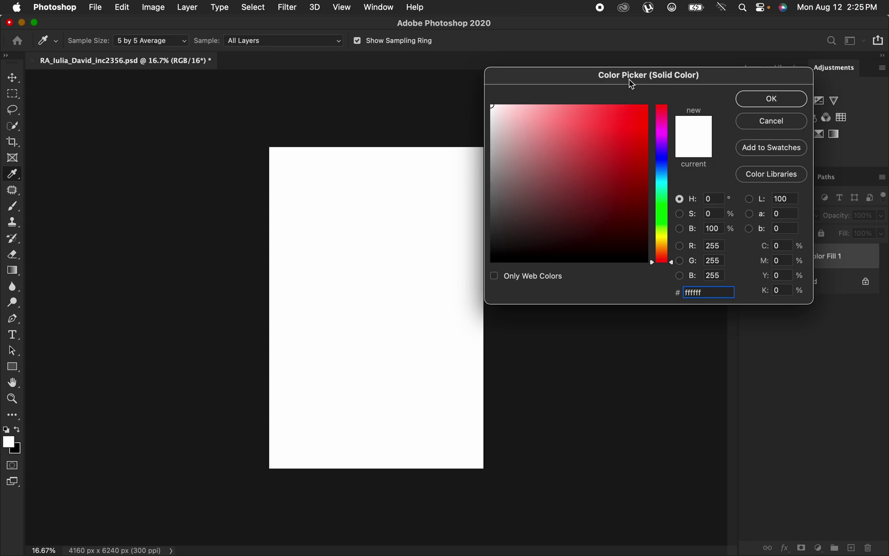
pyautogui.moveTo(632, 83); pyautogui.dragTo(607, 77)
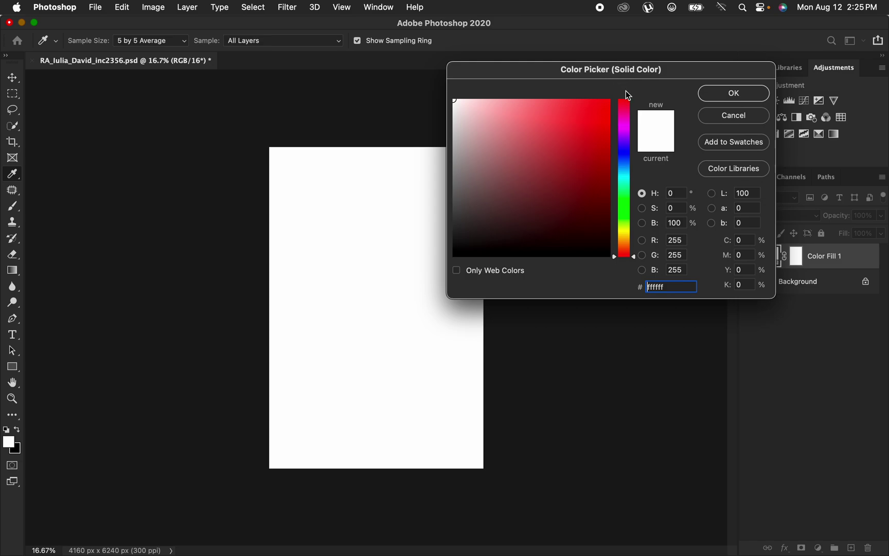
pyautogui.click(731, 99)
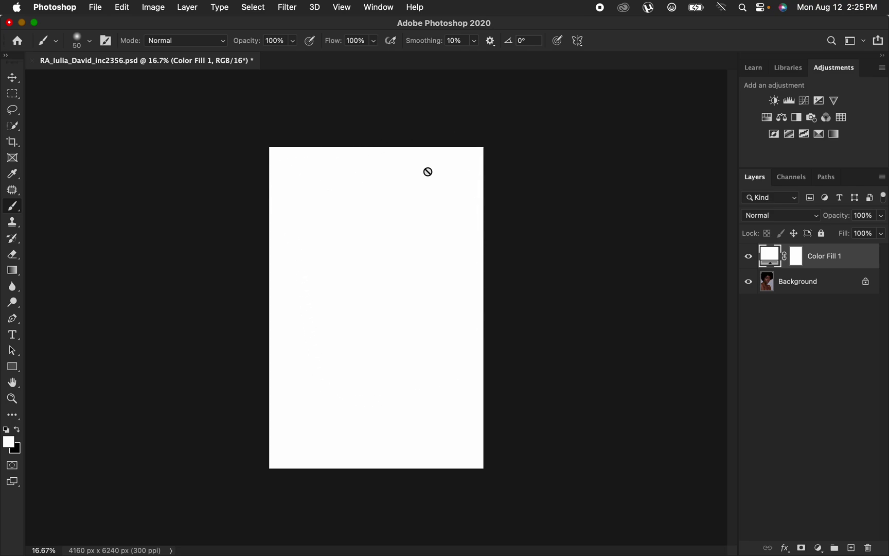
# - Hide the fill layer and change its colour to a skin tone sampled from the neck, 603e2c
pyautogui.click(748, 257)
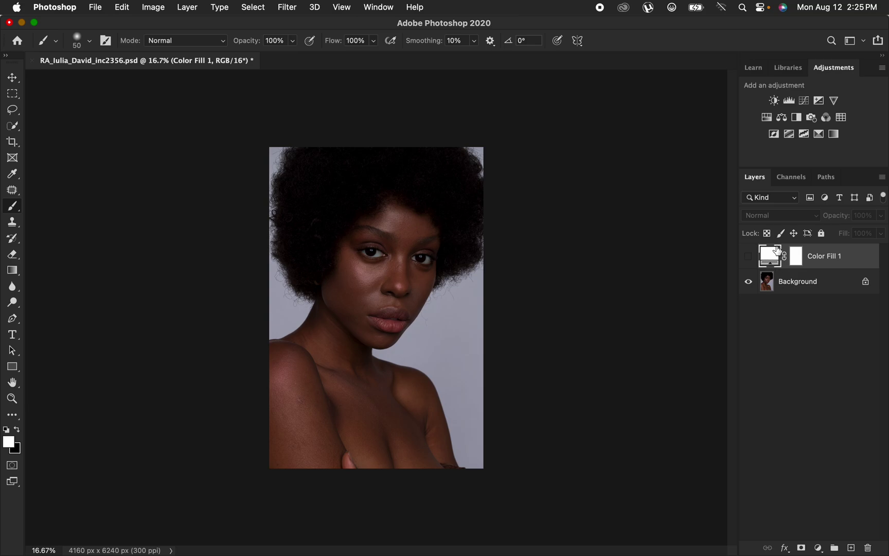
pyautogui.doubleClick(769, 257)
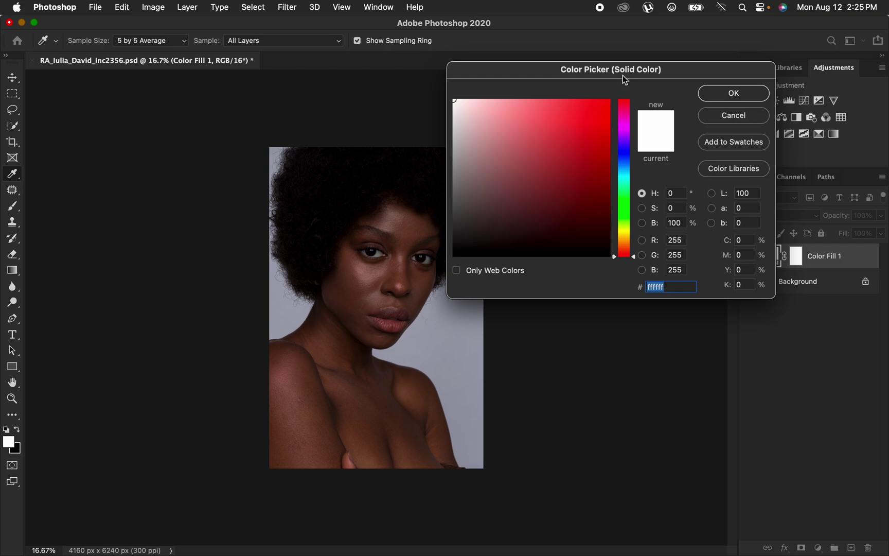
pyautogui.press('super+equal')
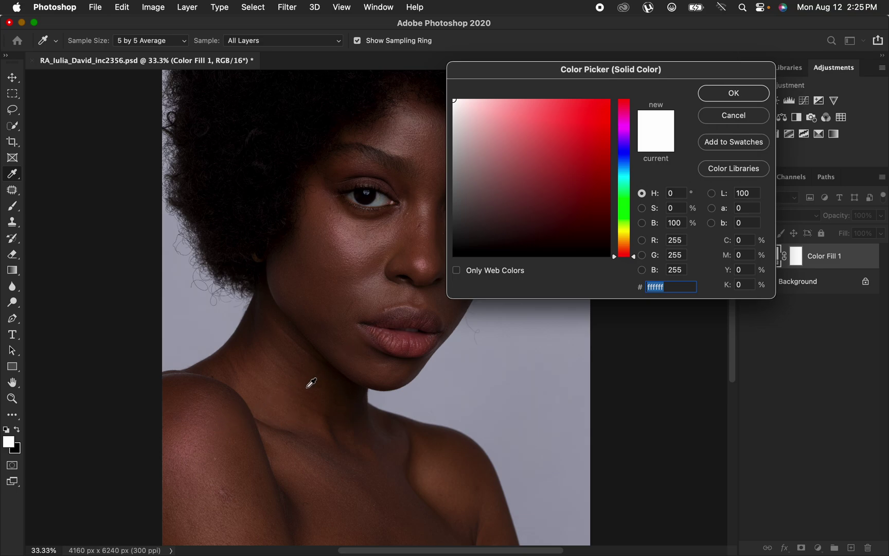
pyautogui.click(216, 421)
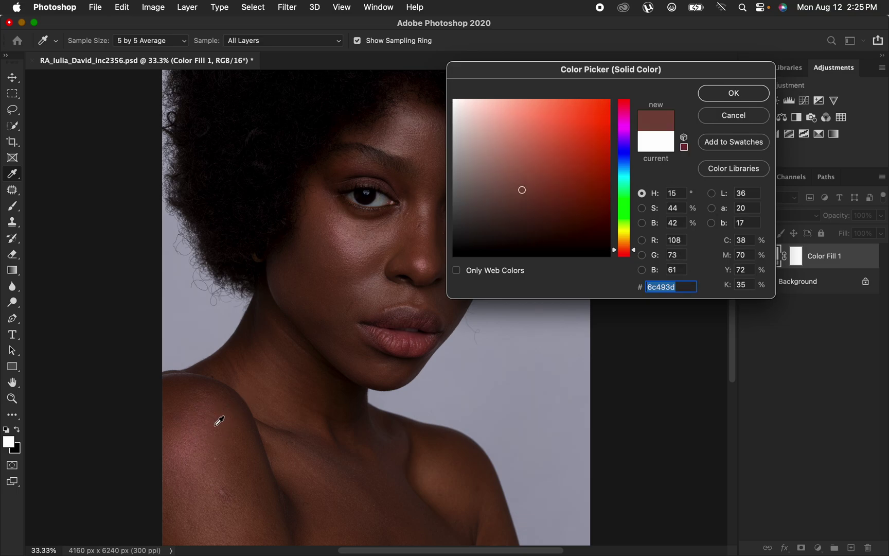
pyautogui.click(199, 430)
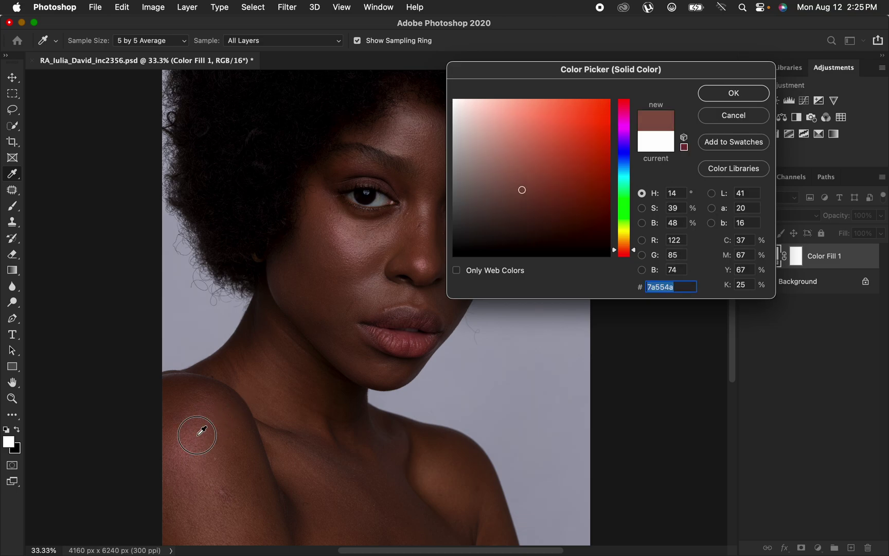
pyautogui.click(220, 431)
pyautogui.click(221, 430)
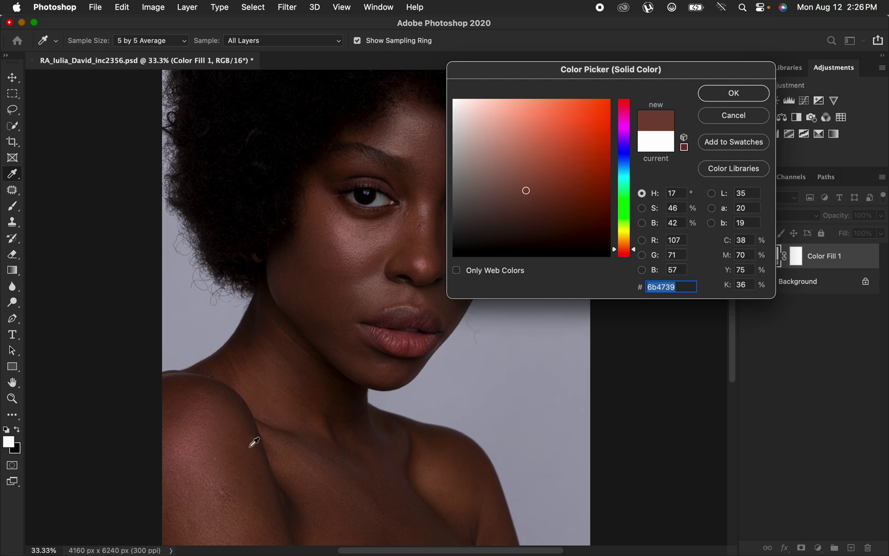
pyautogui.click(243, 373)
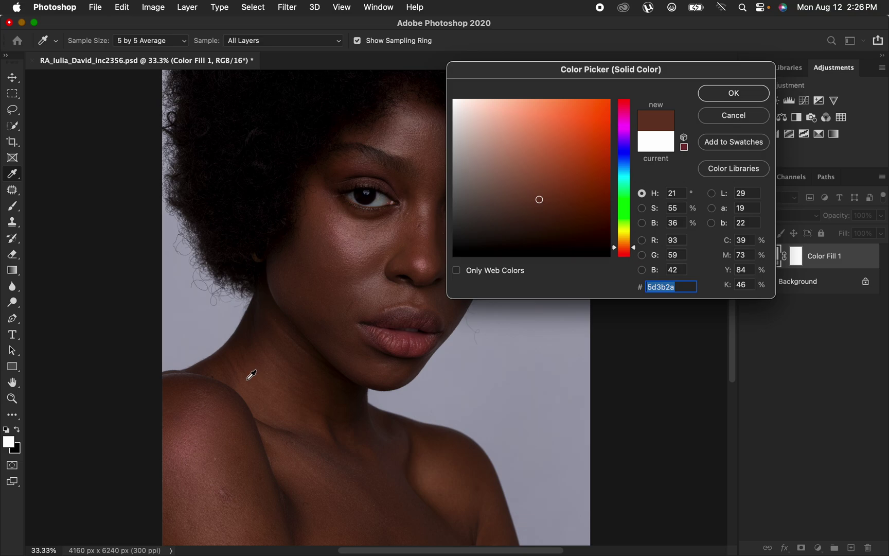
pyautogui.click(249, 378)
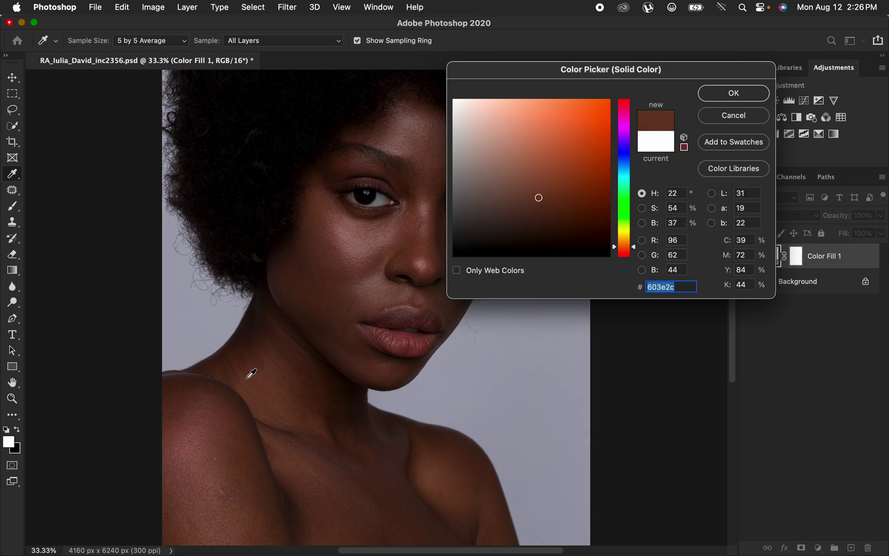
pyautogui.click(734, 94)
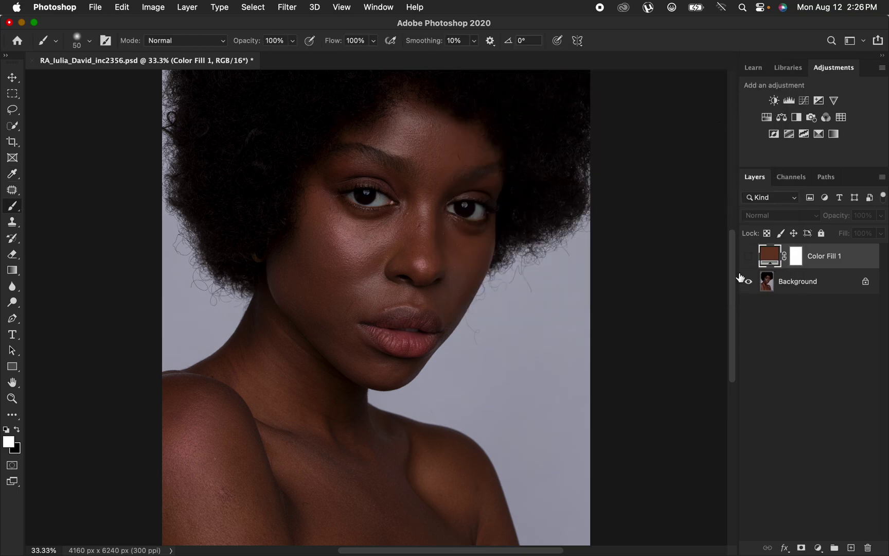
# - Show the fill layer again and set its blend mode to Color
pyautogui.click(749, 258)
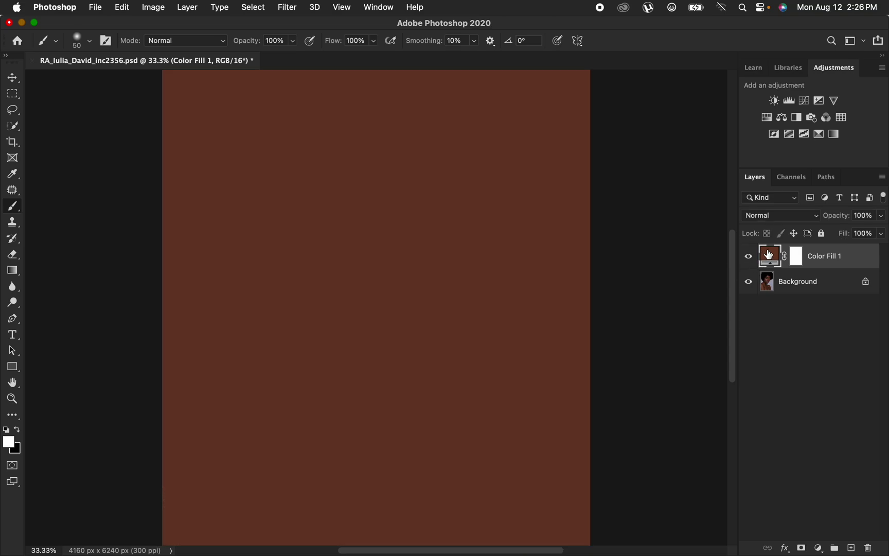
pyautogui.click(782, 220)
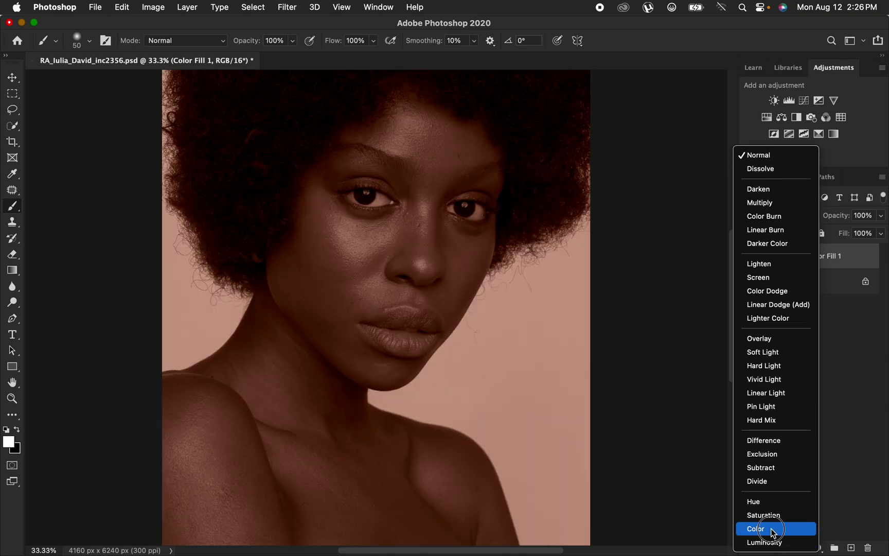
pyautogui.click(771, 529)
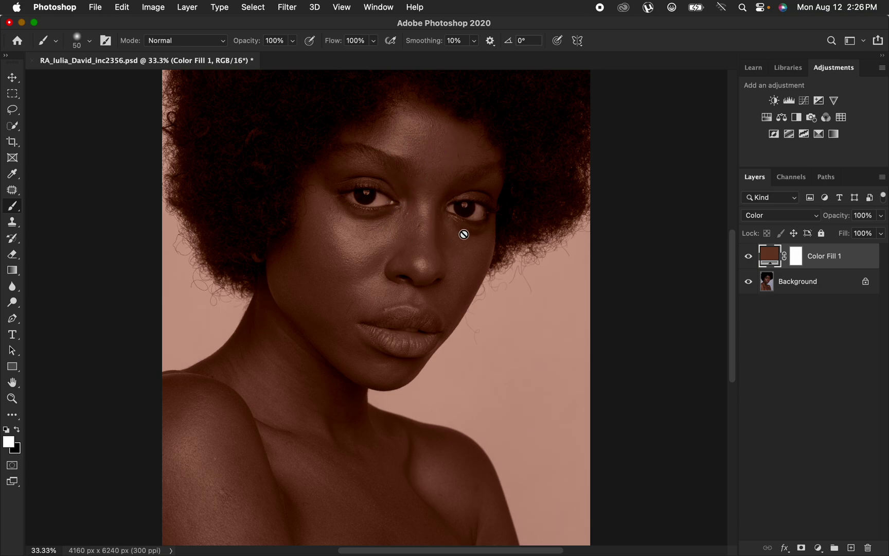
# - Invert the Color Fill 1 layer mask to black and check the Soft Round brush settings
pyautogui.click(798, 262)
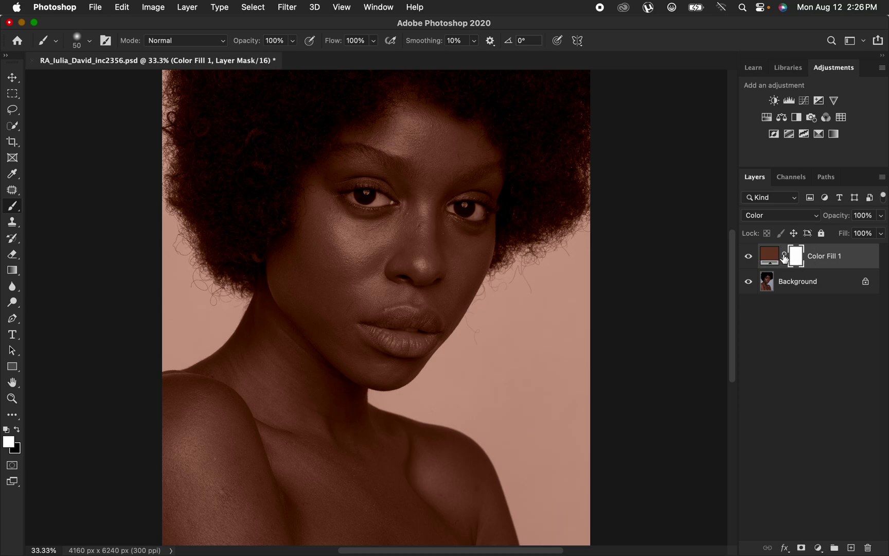
pyautogui.press('super+i')
pyautogui.moveTo(16, 208); pyautogui.dragTo(52, 201)
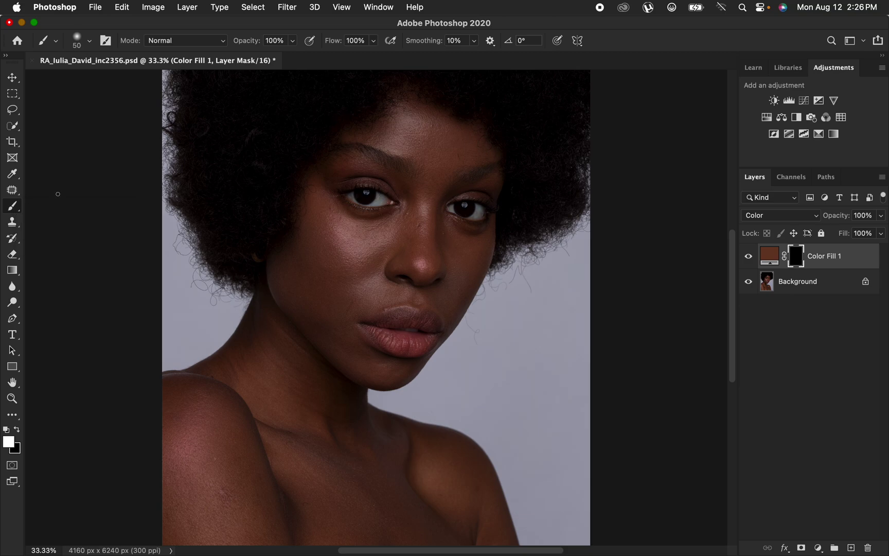
pyautogui.click(89, 41)
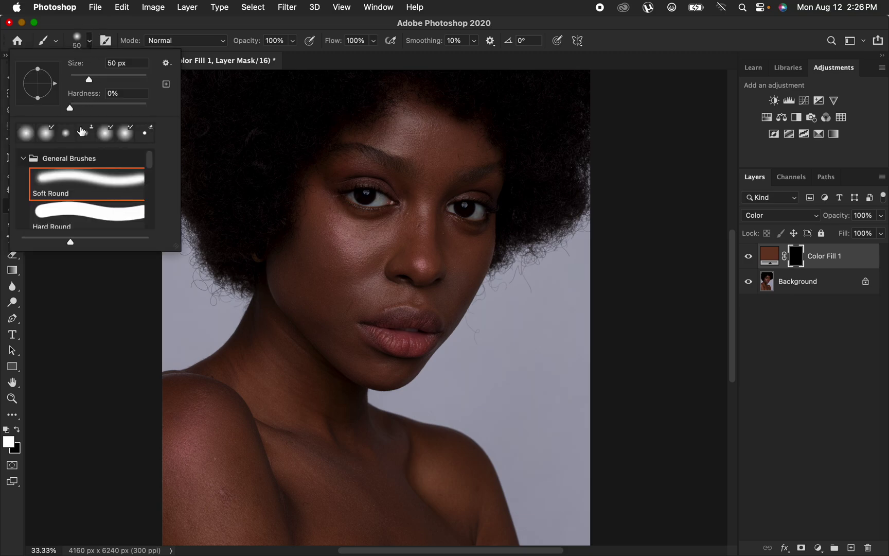
pyautogui.click(197, 34)
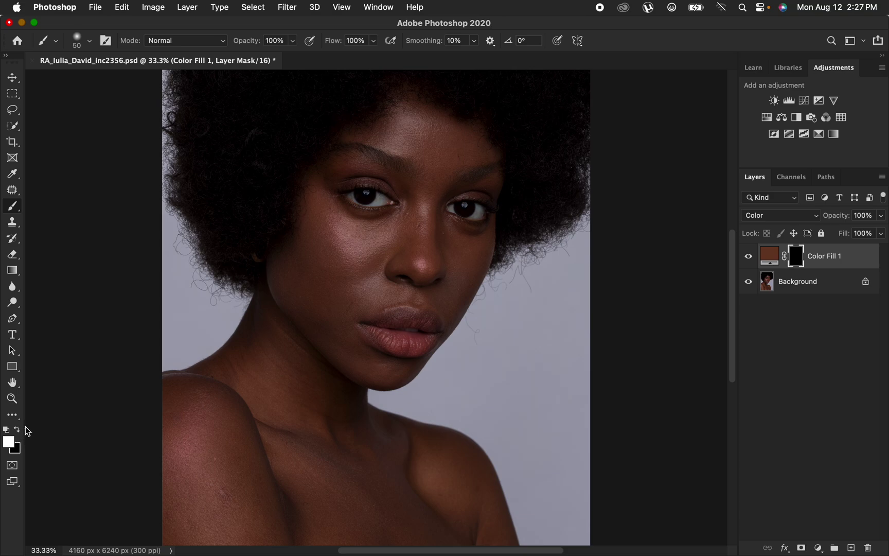
# - Paint white on the fill layer's mask over the shoulders, chest and neck with a 600 px soft brush
pyautogui.press('x')
pyautogui.press('x')
pyautogui.click(18, 430)
pyautogui.click(18, 430)
pyautogui.press(']')
pyautogui.press(']')
pyautogui.press(']')
pyautogui.press(']')
pyautogui.press(']')
pyautogui.press(']')
pyautogui.press(']')
pyautogui.press(']')
pyautogui.press(']')
pyautogui.press(']')
pyautogui.press(']')
pyautogui.press(']')
pyautogui.press(']')
pyautogui.moveTo(210, 390)
pyautogui.mouseDown()
pyautogui.moveTo(256, 393)
pyautogui.moveTo(257, 442)
pyautogui.moveTo(284, 432)
pyautogui.moveTo(270, 420)
pyautogui.mouseUp()
pyautogui.moveTo(192, 423)
pyautogui.mouseDown()
pyautogui.moveTo(206, 406)
pyautogui.moveTo(229, 419)
pyautogui.moveTo(233, 447)
pyautogui.moveTo(202, 460)
pyautogui.moveTo(279, 465)
pyautogui.moveTo(281, 452)
pyautogui.moveTo(299, 472)
pyautogui.moveTo(311, 452)
pyautogui.moveTo(306, 419)
pyautogui.moveTo(353, 448)
pyautogui.moveTo(297, 412)
pyautogui.moveTo(296, 338)
pyautogui.moveTo(270, 340)
pyautogui.moveTo(283, 353)
pyautogui.moveTo(304, 332)
pyautogui.moveTo(309, 306)
pyautogui.moveTo(398, 258)
pyautogui.moveTo(347, 264)
pyautogui.moveTo(331, 226)
pyautogui.moveTo(309, 246)
pyautogui.moveTo(399, 269)
pyautogui.moveTo(414, 252)
pyautogui.moveTo(408, 238)
pyautogui.moveTo(430, 277)
pyautogui.moveTo(450, 275)
pyautogui.moveTo(439, 291)
pyautogui.moveTo(396, 282)
pyautogui.moveTo(398, 273)
pyautogui.moveTo(350, 286)
pyautogui.moveTo(331, 333)
pyautogui.moveTo(338, 363)
pyautogui.moveTo(361, 375)
pyautogui.moveTo(367, 433)
pyautogui.moveTo(461, 498)
pyautogui.moveTo(464, 473)
pyautogui.moveTo(470, 484)
pyautogui.moveTo(451, 519)
pyautogui.moveTo(358, 519)
pyautogui.moveTo(274, 493)
pyautogui.moveTo(247, 427)
pyautogui.moveTo(206, 384)
pyautogui.moveTo(213, 383)
pyautogui.moveTo(189, 388)
pyautogui.moveTo(223, 388)
pyautogui.moveTo(189, 383)
pyautogui.moveTo(264, 337)
pyautogui.moveTo(250, 366)
pyautogui.moveTo(306, 355)
pyautogui.moveTo(289, 285)
pyautogui.moveTo(310, 333)
pyautogui.moveTo(345, 359)
pyautogui.moveTo(341, 421)
pyautogui.moveTo(364, 418)
pyautogui.moveTo(384, 440)
pyautogui.moveTo(402, 423)
pyautogui.moveTo(402, 387)
pyautogui.moveTo(385, 452)
pyautogui.moveTo(329, 466)
pyautogui.moveTo(274, 412)
pyautogui.moveTo(259, 454)
pyautogui.moveTo(210, 424)
pyautogui.moveTo(254, 369)
pyautogui.moveTo(360, 391)
pyautogui.moveTo(407, 433)
pyautogui.moveTo(421, 466)
pyautogui.moveTo(332, 397)
pyautogui.moveTo(284, 311)
pyautogui.mouseUp()
# - Paint white on the mask over the face with a 500 px brush, sparing eyes and lips, and reduce the brush to 250 px
pyautogui.press('super+minus')
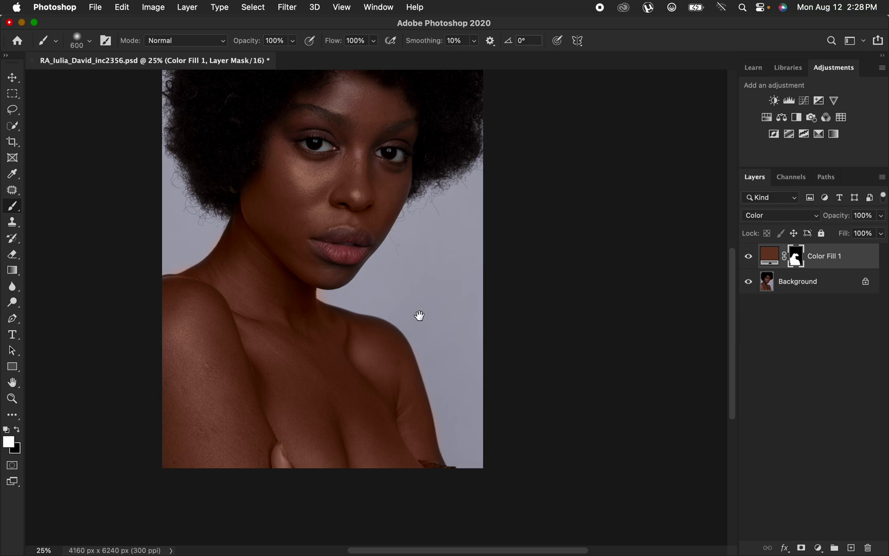
pyautogui.moveTo(420, 316); pyautogui.dragTo(429, 349)
pyautogui.press('[')
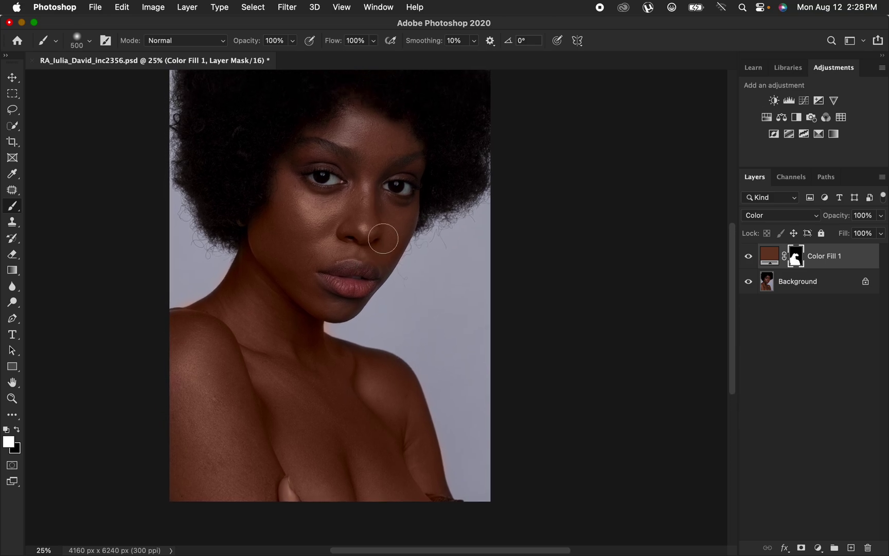
pyautogui.moveTo(384, 238)
pyautogui.mouseDown()
pyautogui.moveTo(406, 217)
pyautogui.moveTo(370, 217)
pyautogui.moveTo(373, 158)
pyautogui.moveTo(362, 124)
pyautogui.moveTo(338, 126)
pyautogui.moveTo(354, 117)
pyautogui.moveTo(402, 138)
pyautogui.moveTo(343, 129)
pyautogui.moveTo(289, 179)
pyautogui.moveTo(290, 198)
pyautogui.moveTo(336, 208)
pyautogui.moveTo(359, 196)
pyautogui.moveTo(371, 225)
pyautogui.moveTo(393, 215)
pyautogui.moveTo(384, 240)
pyautogui.moveTo(331, 246)
pyautogui.moveTo(310, 262)
pyautogui.mouseUp()
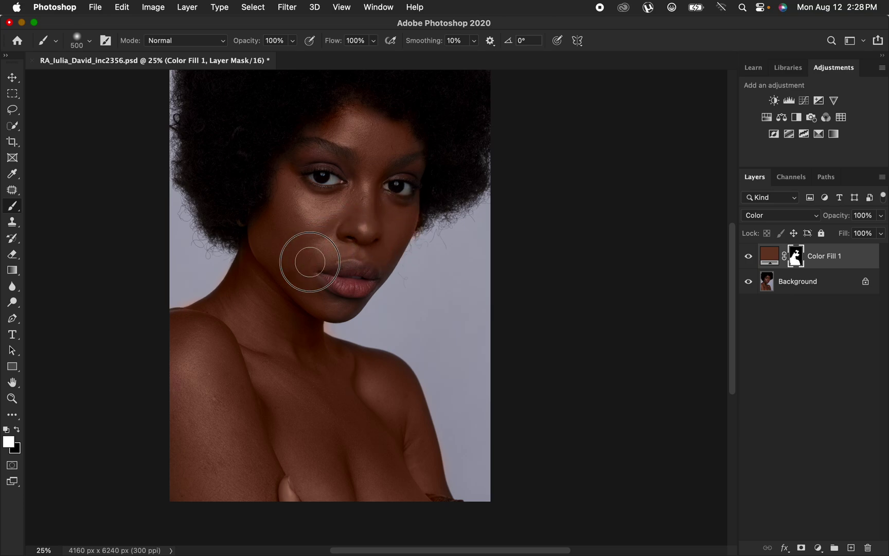
pyautogui.press('[')
pyautogui.press('[')
pyautogui.press('[')
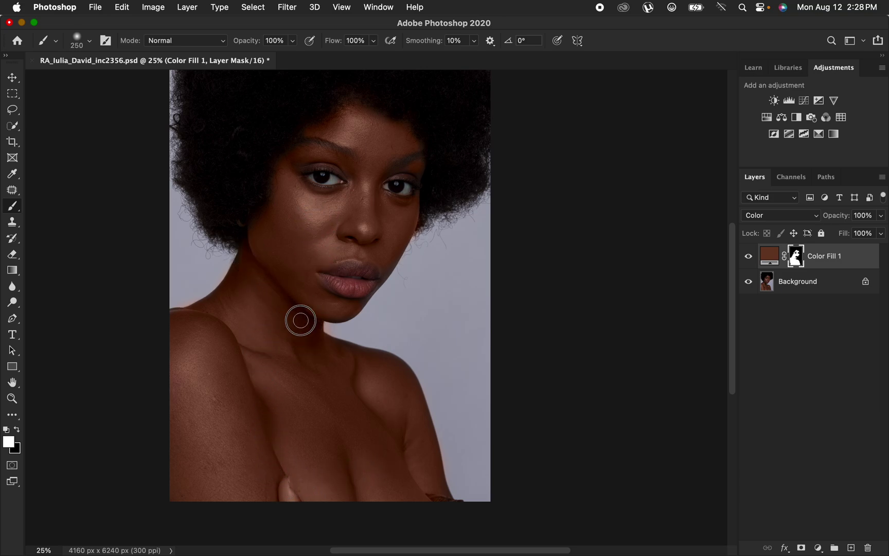
# - Set the fill layer to Soft Light and paint white on its mask around the nose, eyes and forehead with a 125 px brush
pyautogui.click(773, 217)
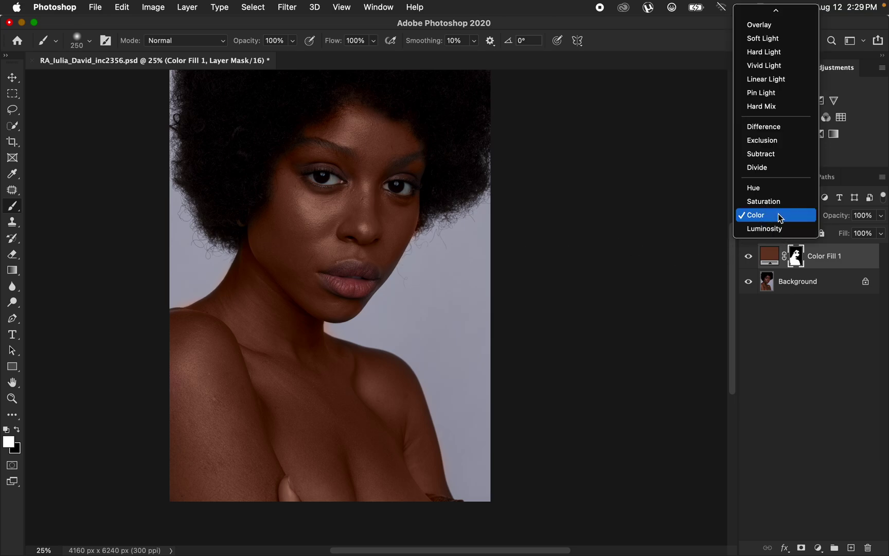
pyautogui.click(788, 39)
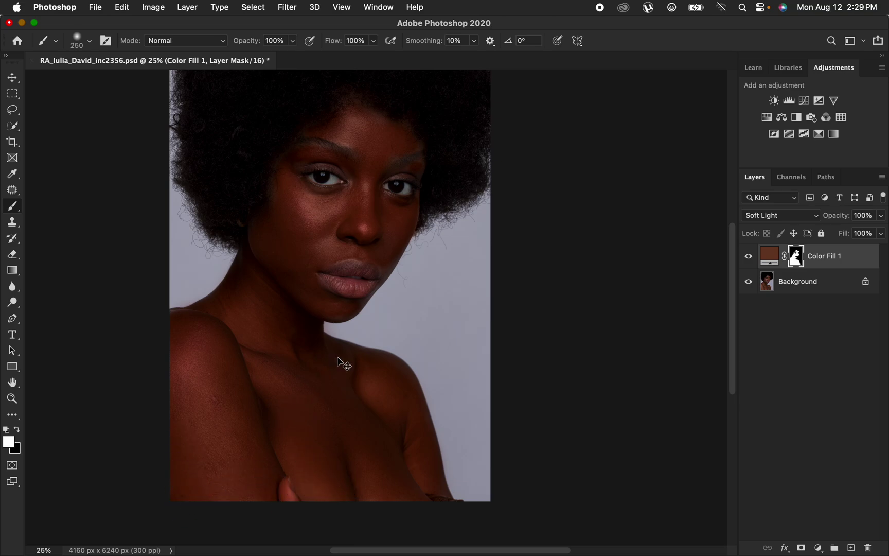
pyautogui.scroll(2, 338, 357)
pyautogui.press('[')
pyautogui.press('[')
pyautogui.press('[')
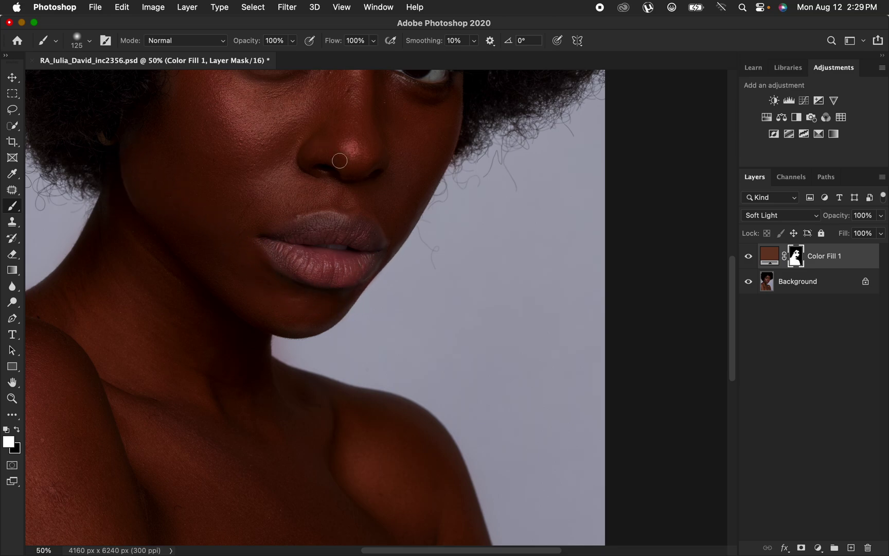
pyautogui.moveTo(340, 153); pyautogui.dragTo(367, 242)
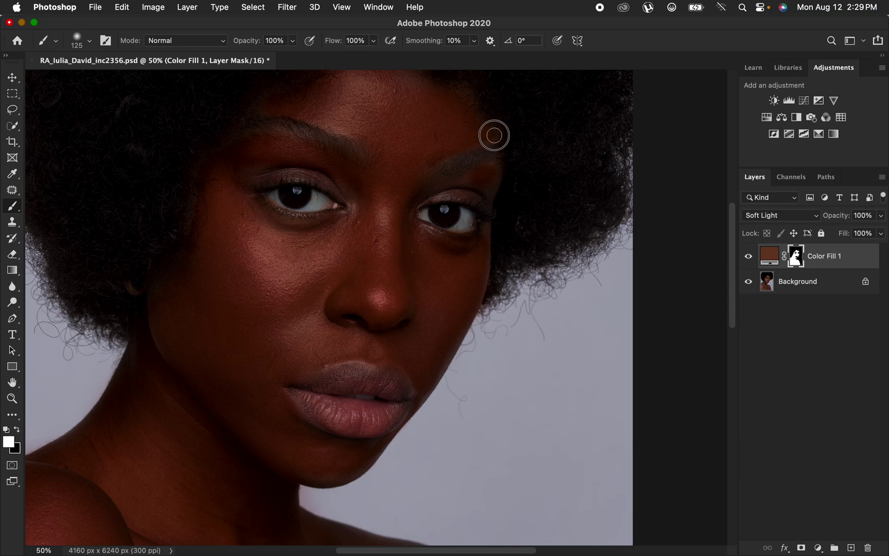
pyautogui.moveTo(428, 168)
pyautogui.mouseDown()
pyautogui.moveTo(481, 175)
pyautogui.moveTo(427, 197)
pyautogui.moveTo(487, 168)
pyautogui.moveTo(492, 196)
pyautogui.moveTo(469, 184)
pyautogui.moveTo(470, 195)
pyautogui.moveTo(450, 192)
pyautogui.moveTo(481, 187)
pyautogui.moveTo(492, 163)
pyautogui.moveTo(486, 264)
pyautogui.mouseUp()
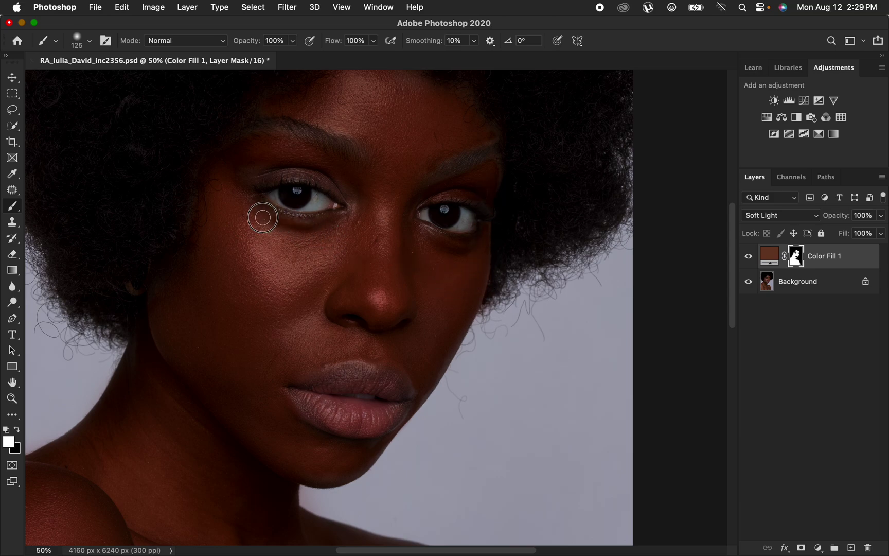
pyautogui.moveTo(265, 214)
pyautogui.mouseDown()
pyautogui.moveTo(335, 235)
pyautogui.moveTo(259, 201)
pyautogui.moveTo(243, 182)
pyautogui.moveTo(272, 162)
pyautogui.moveTo(283, 162)
pyautogui.moveTo(274, 170)
pyautogui.moveTo(323, 173)
pyautogui.moveTo(312, 173)
pyautogui.moveTo(358, 192)
pyautogui.moveTo(346, 191)
pyautogui.moveTo(364, 209)
pyautogui.moveTo(383, 113)
pyautogui.moveTo(405, 84)
pyautogui.mouseUp()
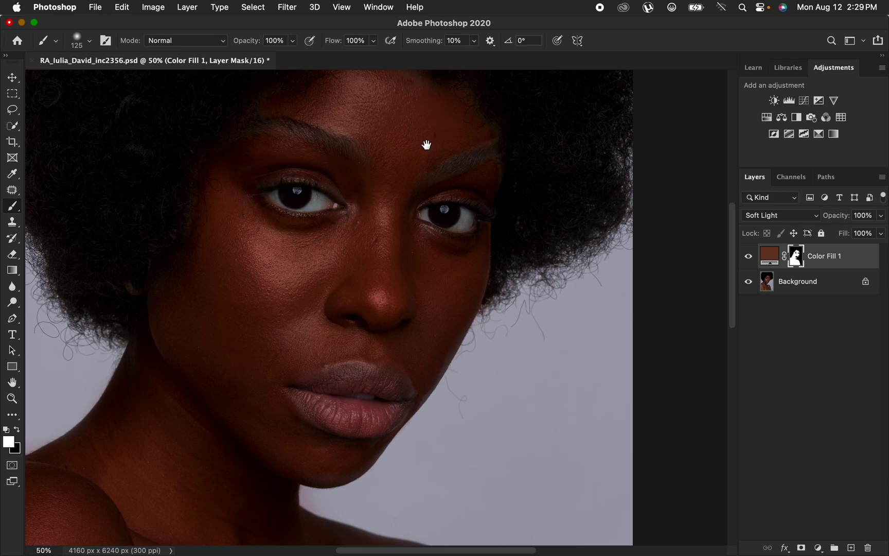
pyautogui.moveTo(427, 145); pyautogui.dragTo(427, 209)
pyautogui.moveTo(418, 139)
pyautogui.mouseDown()
pyautogui.moveTo(460, 153)
pyautogui.moveTo(482, 191)
pyautogui.moveTo(496, 194)
pyautogui.moveTo(465, 207)
pyautogui.moveTo(491, 202)
pyautogui.moveTo(473, 210)
pyautogui.moveTo(389, 181)
pyautogui.moveTo(351, 103)
pyautogui.moveTo(324, 157)
pyautogui.moveTo(256, 176)
pyautogui.moveTo(238, 219)
pyautogui.moveTo(214, 234)
pyautogui.moveTo(204, 276)
pyautogui.moveTo(208, 252)
pyautogui.moveTo(197, 352)
pyautogui.moveTo(170, 390)
pyautogui.moveTo(169, 424)
pyautogui.moveTo(160, 405)
pyautogui.moveTo(146, 421)
pyautogui.mouseUp()
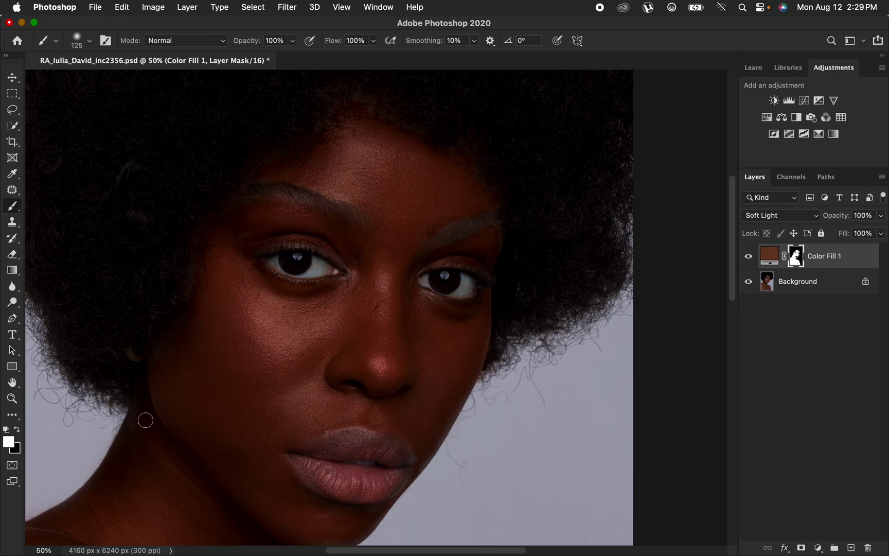
# - Try painting black on the mask over a spot on the shoulder and undo the stroke
pyautogui.press('super+minus')
pyautogui.press('super+minus')
pyautogui.press('super+minus')
pyautogui.press('super+equal')
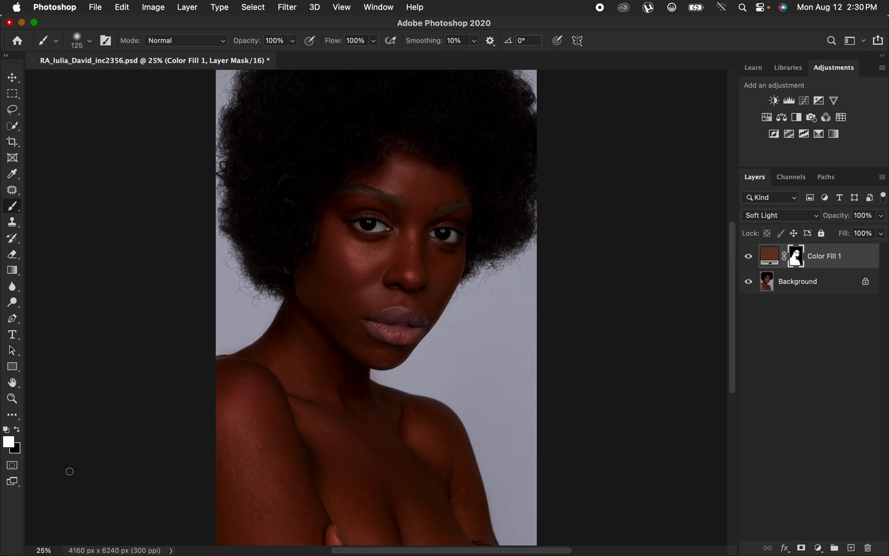
pyautogui.click(18, 430)
pyautogui.moveTo(264, 443); pyautogui.dragTo(271, 466)
pyautogui.press('super+z')
# - Set the fill layer's blend mode to Color and check the effect by toggling its visibility
pyautogui.click(777, 216)
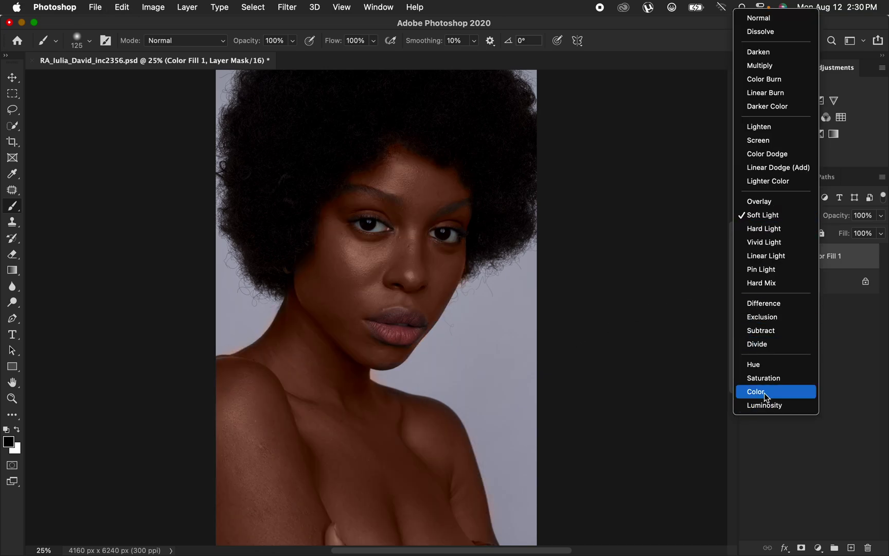
pyautogui.click(764, 392)
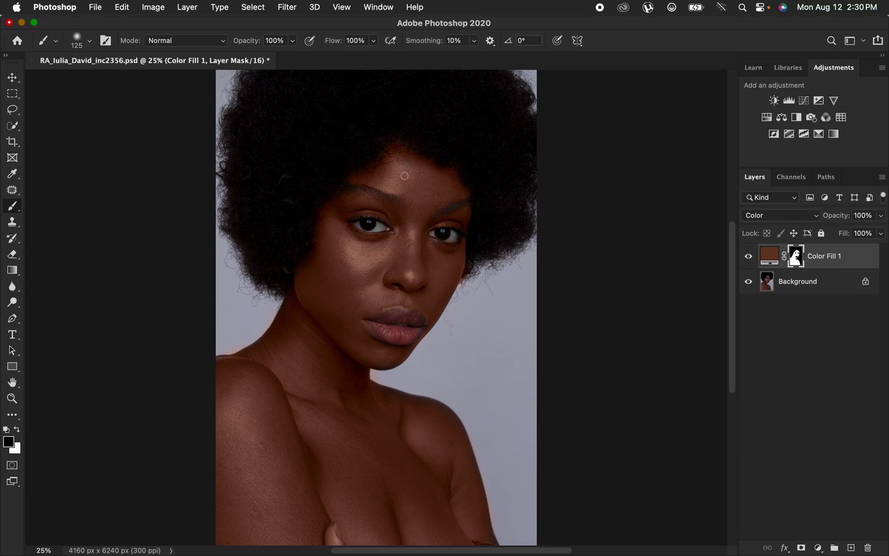
pyautogui.click(749, 257)
# - Change the fill layer's colour to a darker brown, about 512f1d
pyautogui.doubleClick(770, 257)
pyautogui.moveTo(600, 74); pyautogui.dragTo(659, 78)
pyautogui.moveTo(600, 203)
pyautogui.mouseDown()
pyautogui.moveTo(607, 192)
pyautogui.moveTo(597, 204)
pyautogui.moveTo(603, 201)
pyautogui.moveTo(591, 191)
pyautogui.moveTo(575, 199)
pyautogui.moveTo(613, 209)
pyautogui.mouseUp()
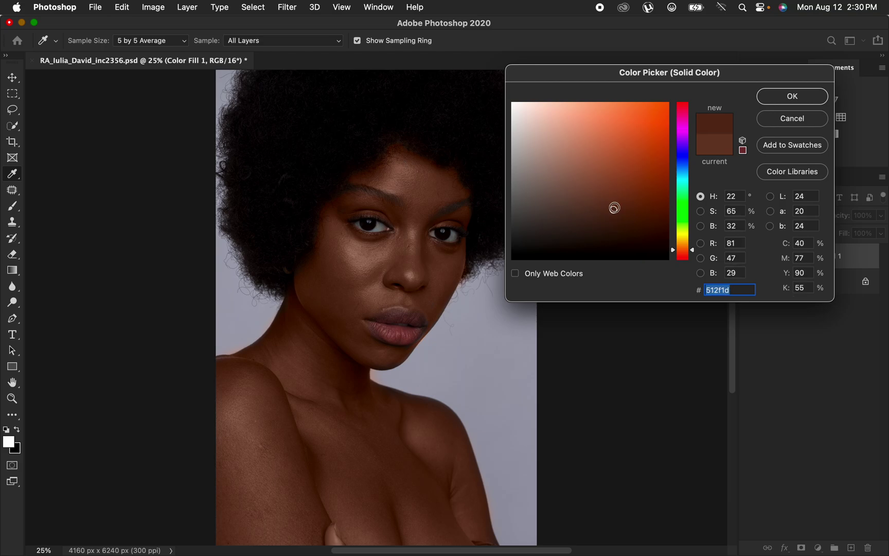
pyautogui.click(793, 99)
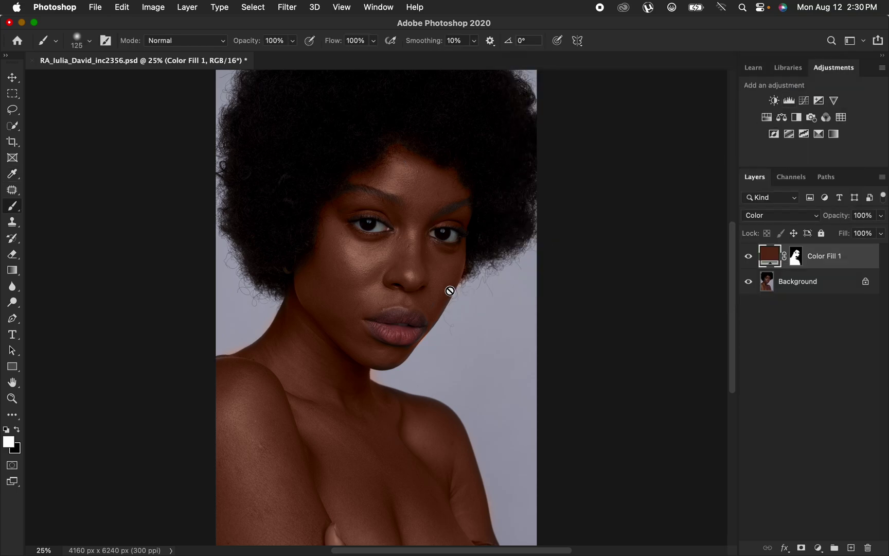
# - Add a Hue/Saturation adjustment layer and set the Reds lightness to -14
pyautogui.click(818, 550)
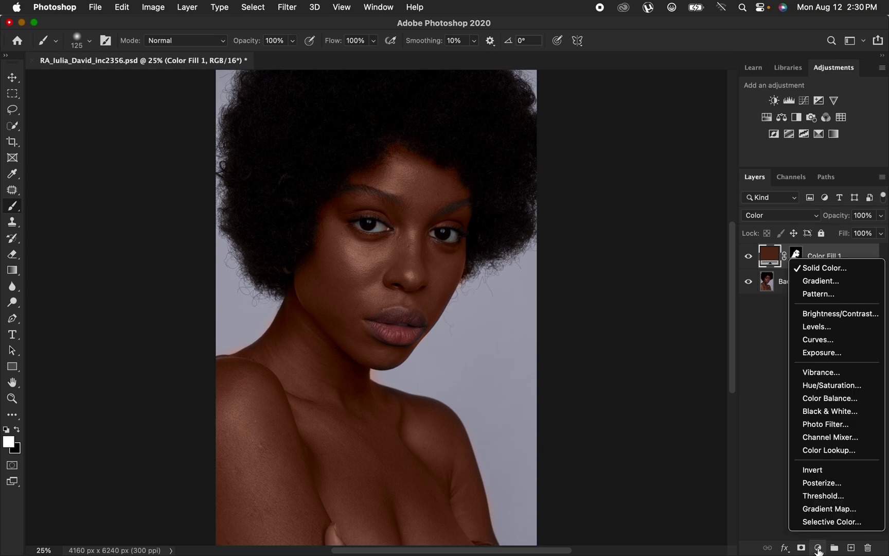
pyautogui.click(829, 385)
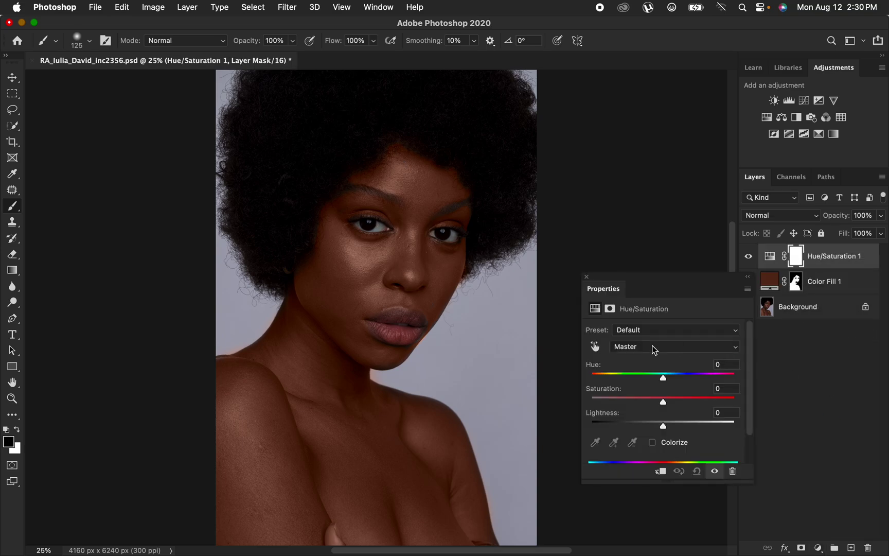
pyautogui.click(650, 350)
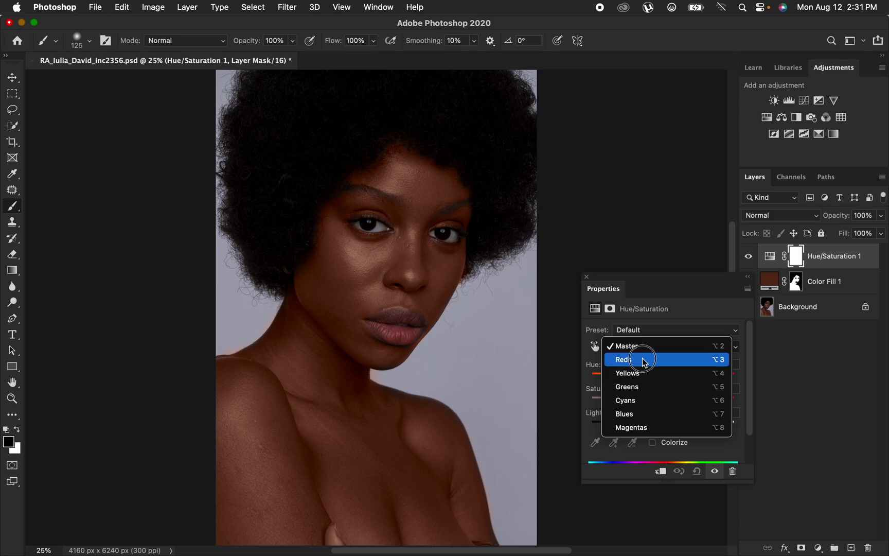
pyautogui.click(645, 360)
pyautogui.moveTo(662, 431); pyautogui.dragTo(654, 429)
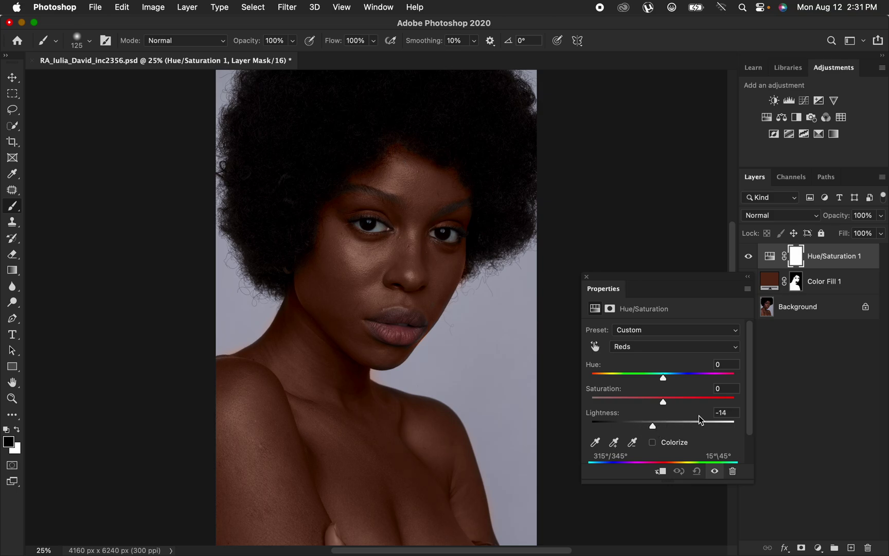
# - Add a Black & White adjustment layer in Multiply mode at 10% opacity
pyautogui.click(818, 548)
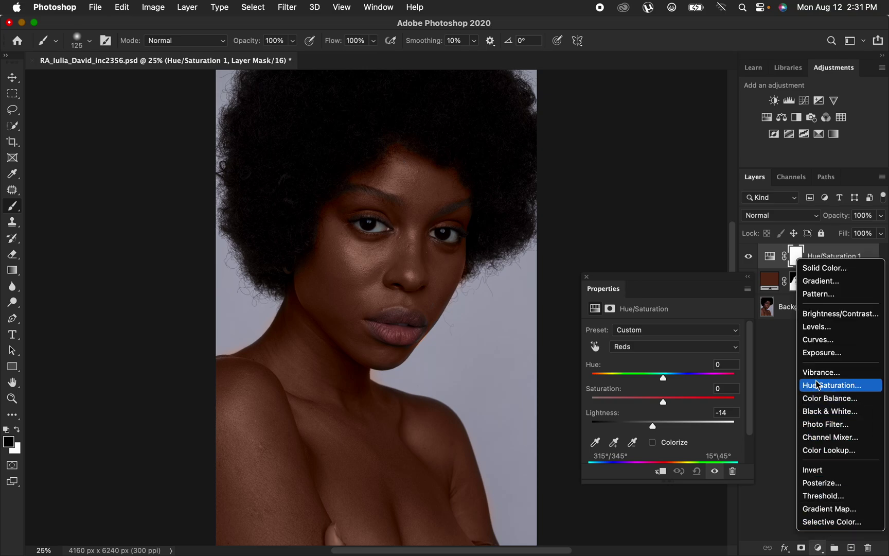
pyautogui.click(826, 411)
pyautogui.click(792, 215)
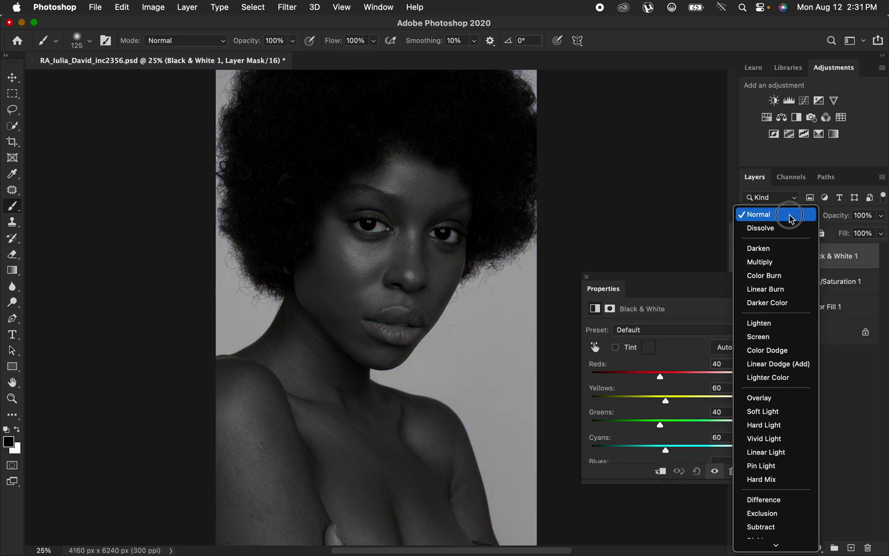
pyautogui.click(781, 269)
pyautogui.click(880, 216)
pyautogui.moveTo(882, 230); pyautogui.dragTo(829, 234)
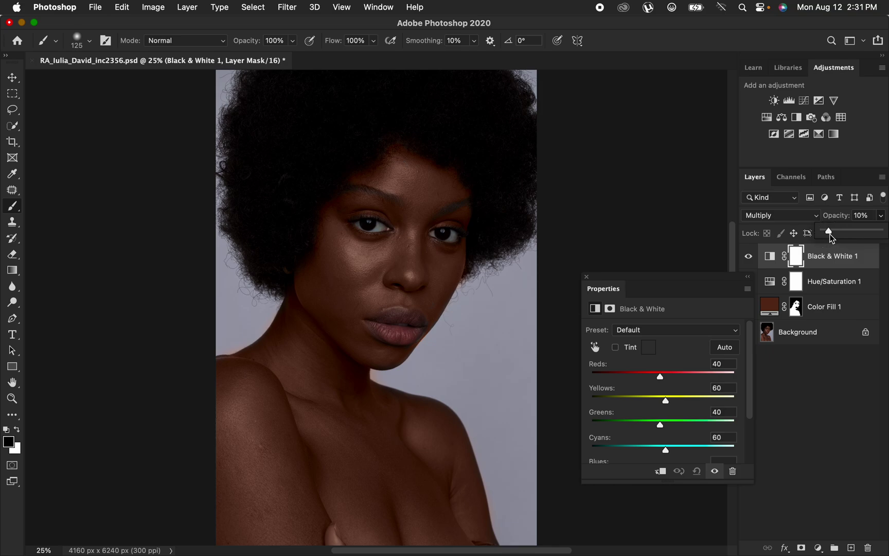
pyautogui.click(586, 277)
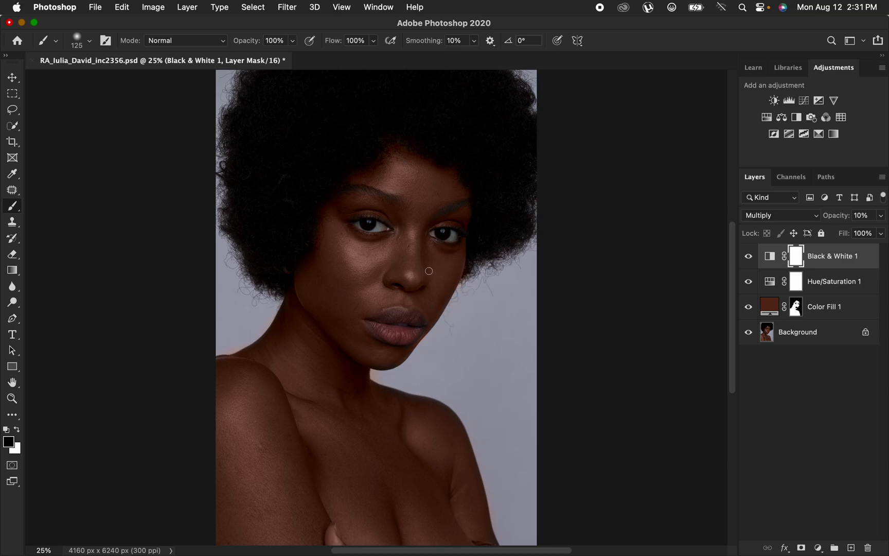
# - Add a Color Balance adjustment layer, set Yellow–Blue to +2 in the Shadows and fine-tune their Cyan–Red balance
pyautogui.click(818, 549)
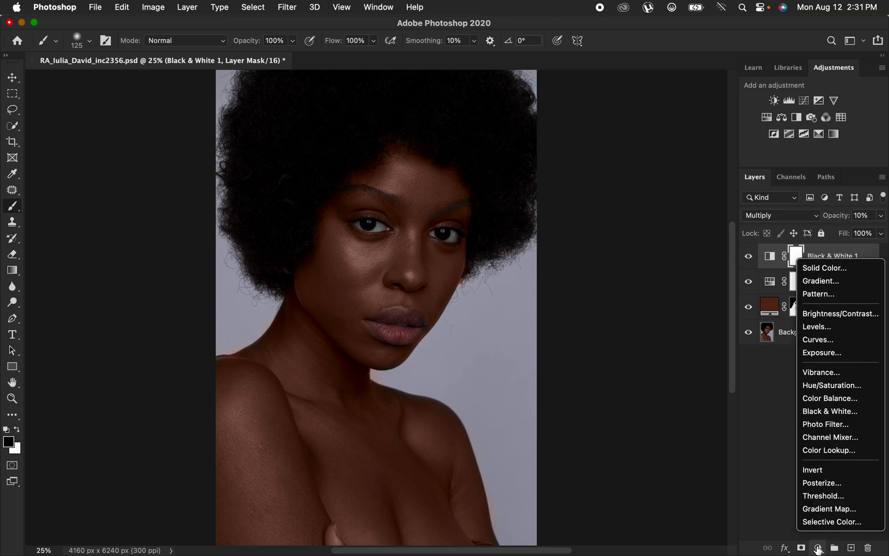
pyautogui.click(829, 400)
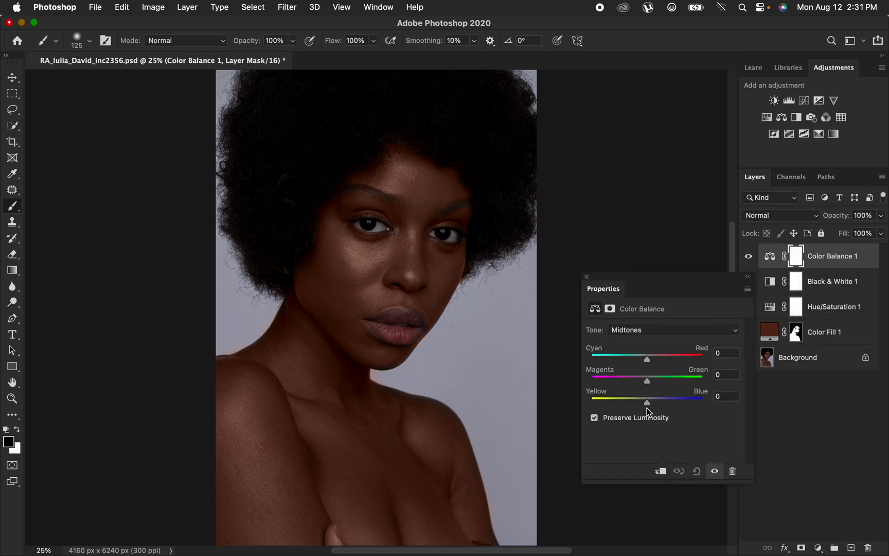
pyautogui.click(652, 333)
pyautogui.click(649, 314)
pyautogui.moveTo(647, 406); pyautogui.dragTo(649, 408)
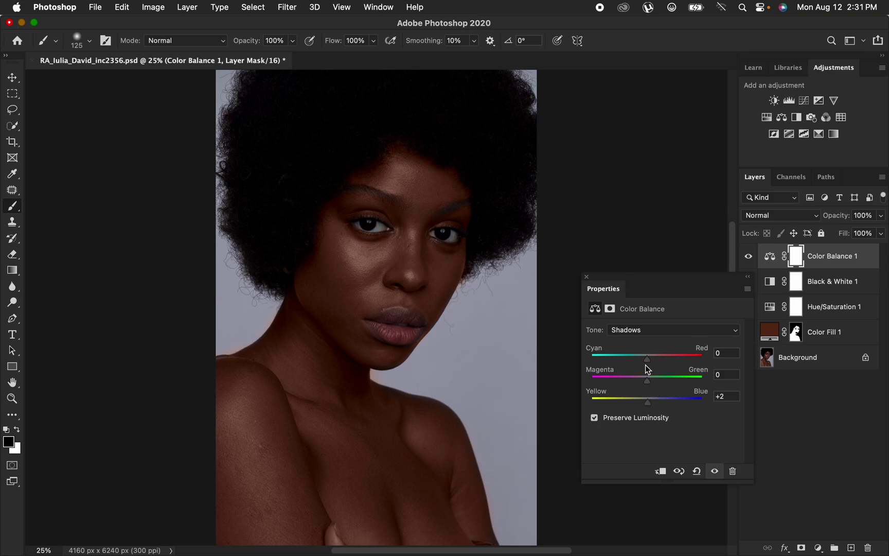
pyautogui.moveTo(646, 362); pyautogui.dragTo(648, 366)
# - Shift the Color Balance Midtones slightly towards blue and green
pyautogui.click(650, 335)
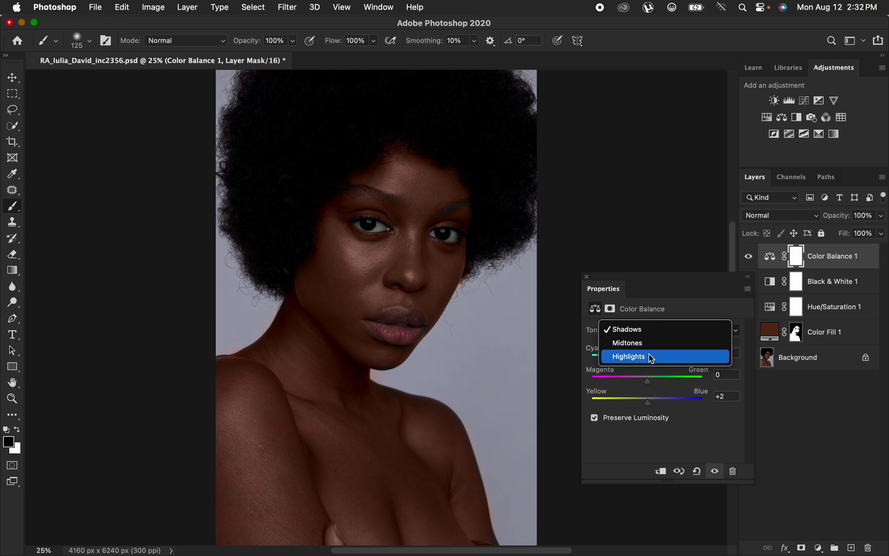
pyautogui.click(648, 347)
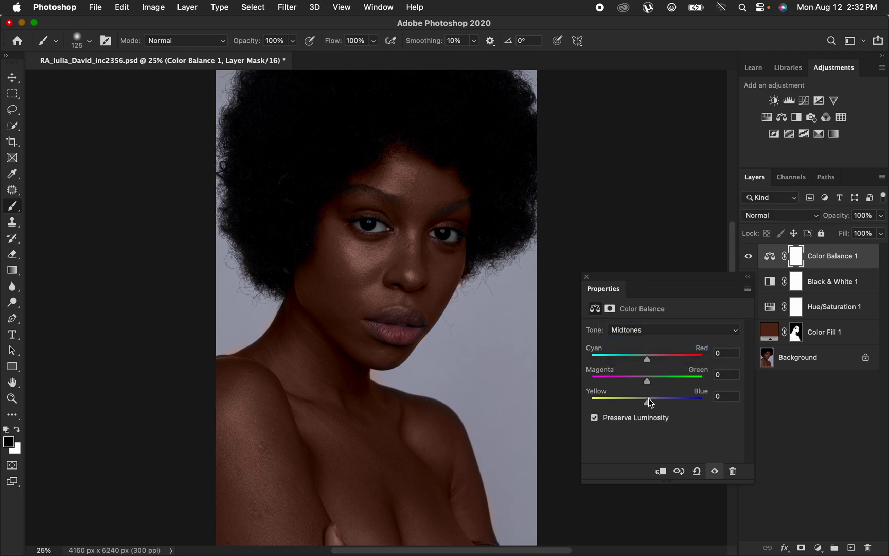
pyautogui.moveTo(648, 401); pyautogui.dragTo(651, 403)
pyautogui.moveTo(649, 402); pyautogui.dragTo(650, 401)
pyautogui.moveTo(647, 381); pyautogui.dragTo(649, 381)
pyautogui.click(587, 283)
pyautogui.click(586, 276)
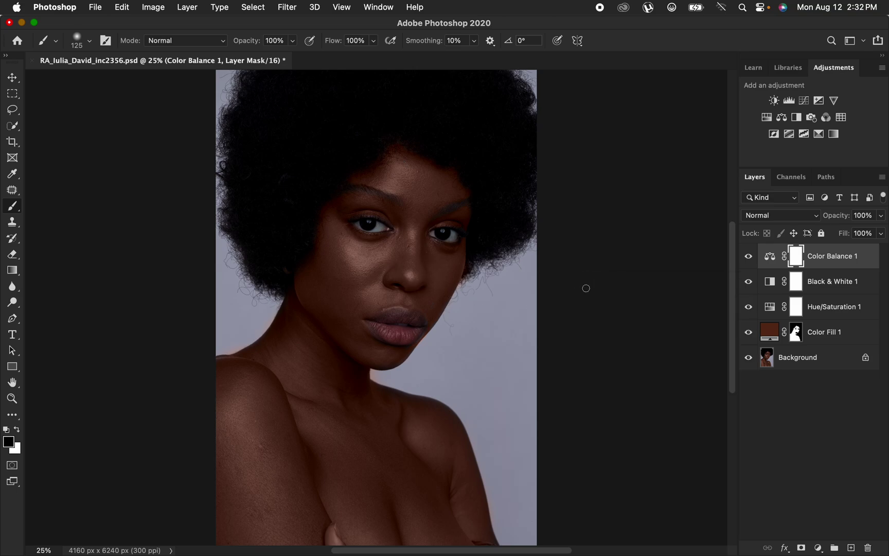
# - Set the Reds lightness of the Hue/Saturation 1 layer to -20
pyautogui.doubleClick(769, 310)
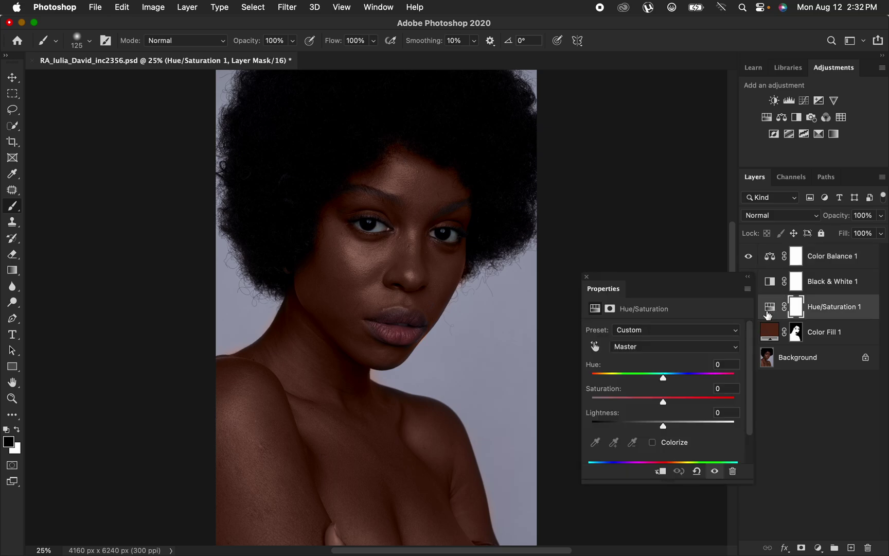
pyautogui.click(667, 347)
pyautogui.click(660, 360)
pyautogui.moveTo(654, 425); pyautogui.dragTo(648, 425)
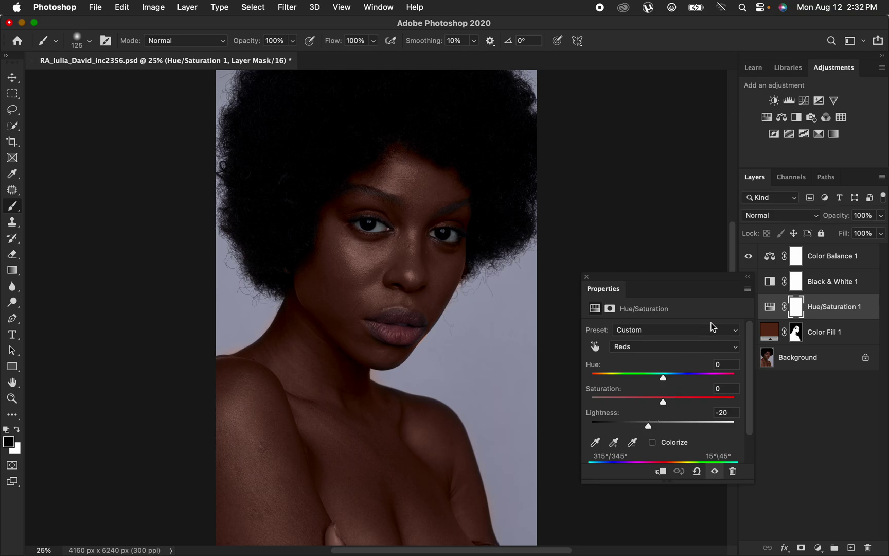
pyautogui.click(587, 278)
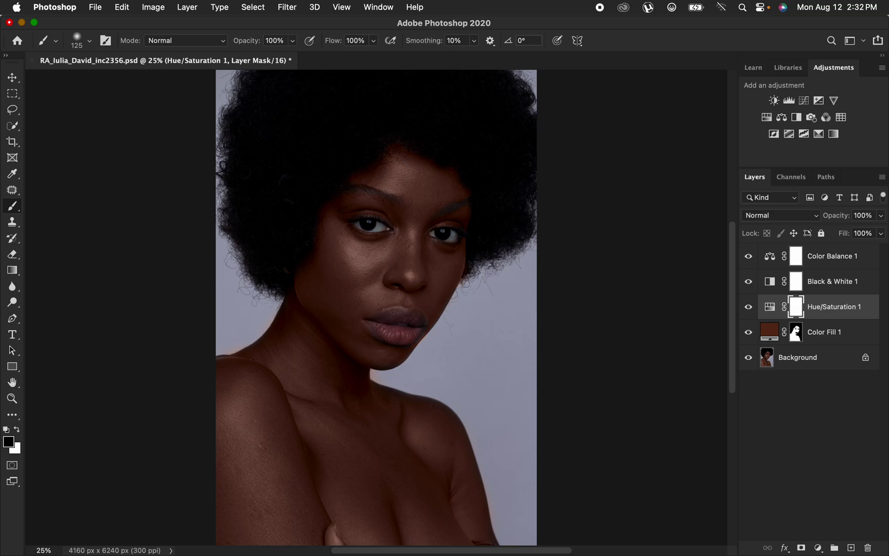
# - Compare the portrait before and after by toggling all layers above the Background
pyautogui.keyDown('alt'); pyautogui.click(749, 360); pyautogui.keyUp('alt')
pyautogui.keyDown('alt'); pyautogui.click(749, 361); pyautogui.keyUp('alt')
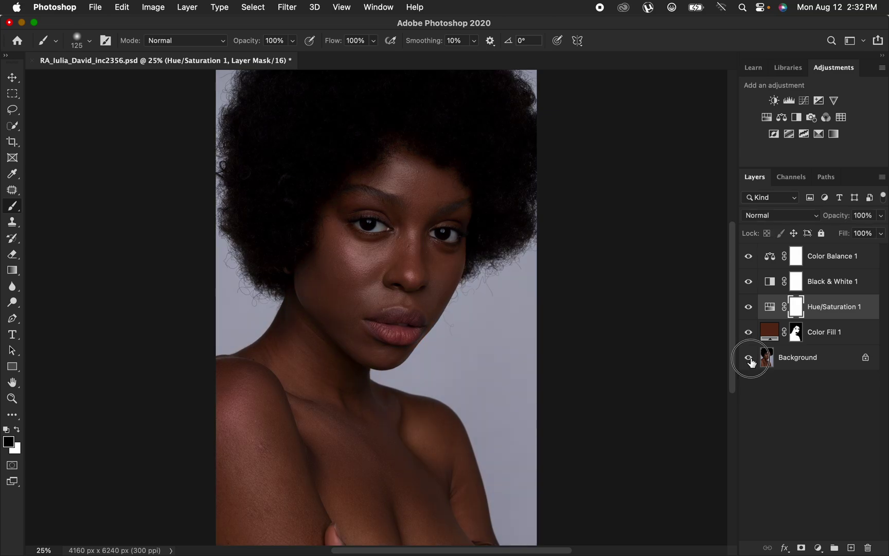
pyautogui.keyDown('alt'); pyautogui.click(750, 361); pyautogui.keyUp('alt')
pyautogui.keyDown('alt'); pyautogui.click(751, 360); pyautogui.keyUp('alt')
pyautogui.keyDown('alt'); pyautogui.click(750, 360); pyautogui.keyUp('alt')
pyautogui.keyDown('alt'); pyautogui.click(751, 360); pyautogui.keyUp('alt')
pyautogui.keyDown('alt'); pyautogui.click(750, 360); pyautogui.keyUp('alt')
pyautogui.keyDown('alt'); pyautogui.click(750, 360); pyautogui.keyUp('alt')
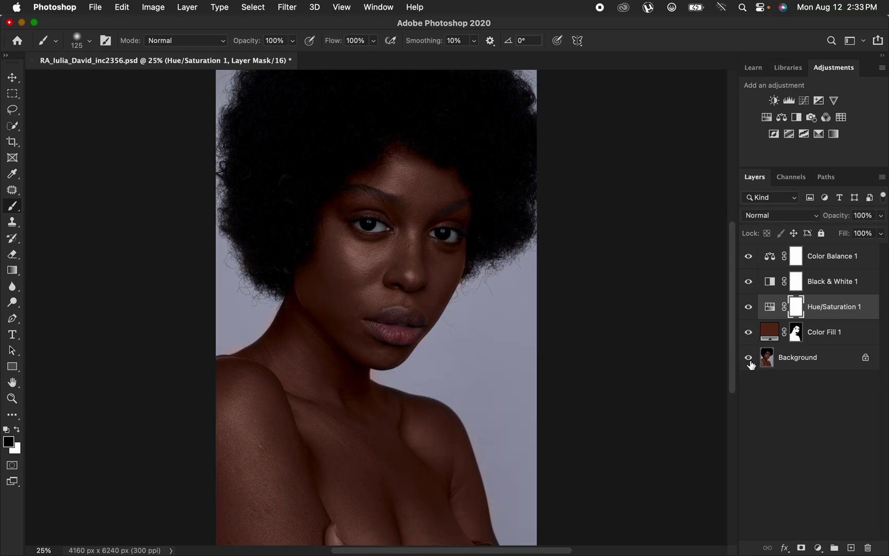